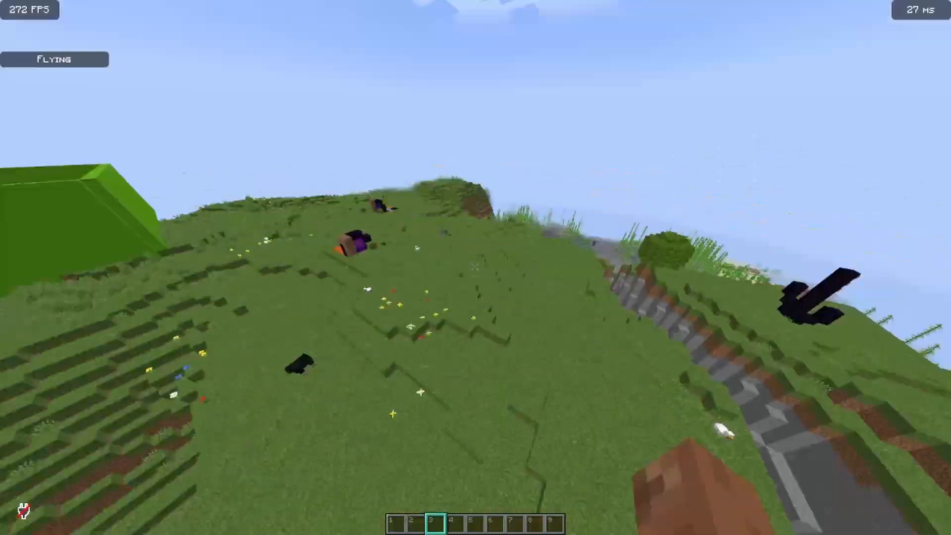
Step: Fly over the grassland and survey the terrain, the pit and the obsidian portals with lava
key(w)
key(w)
key(shift)
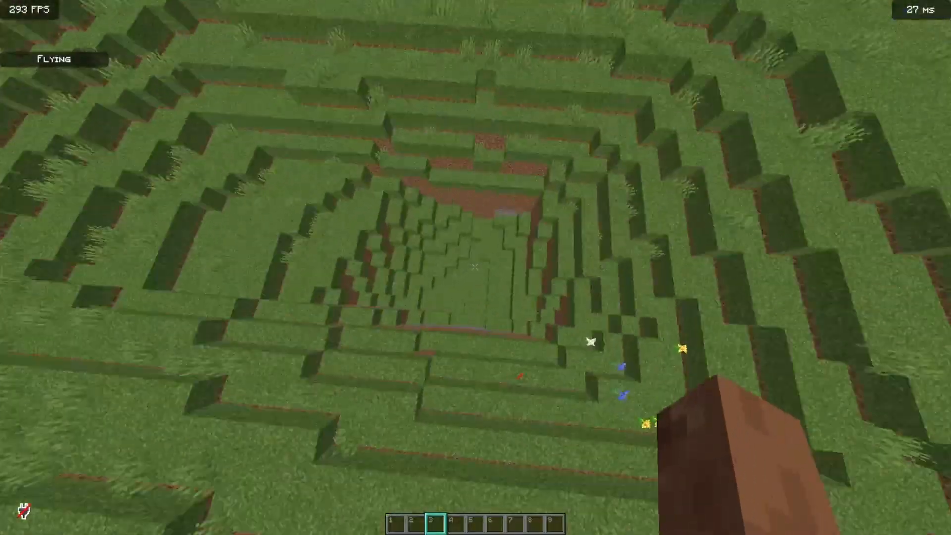
key(Tab)
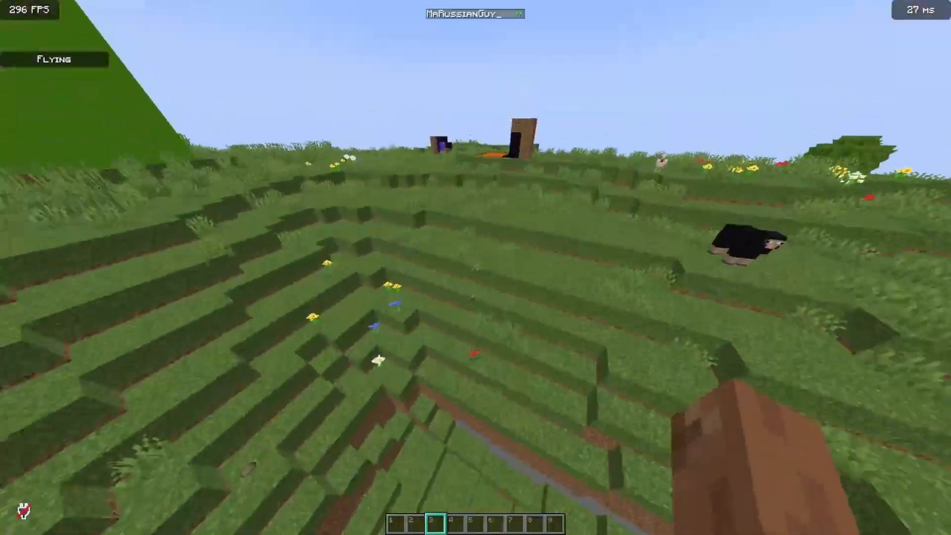
key(w)
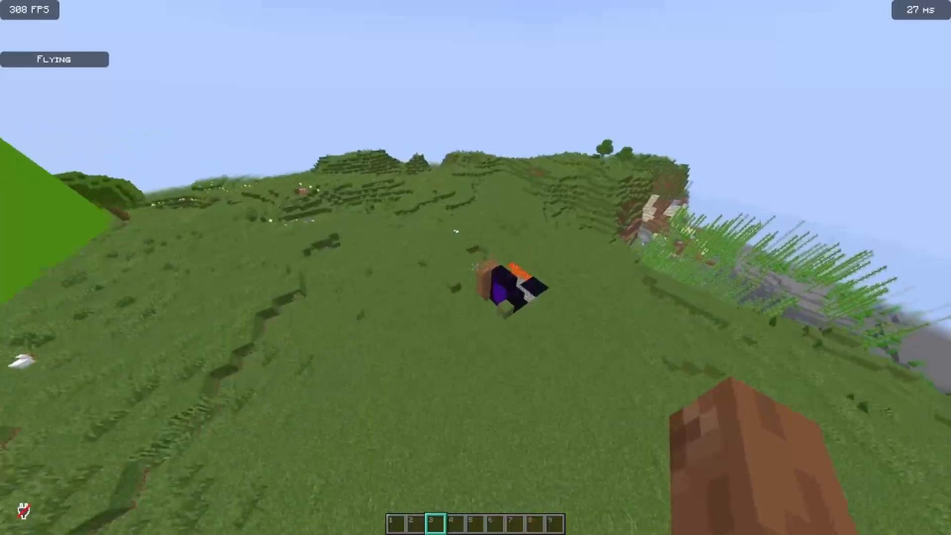
key(w)
key(shift)
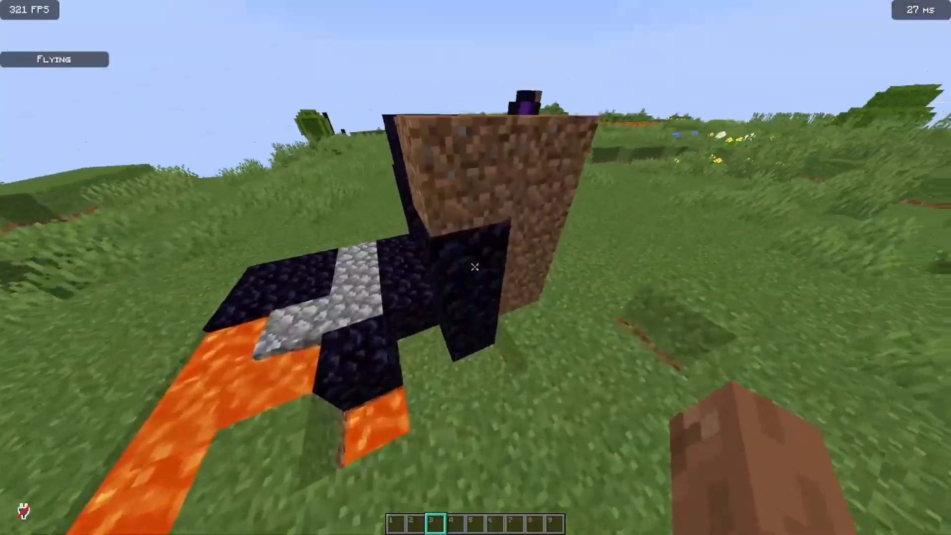
key(w)
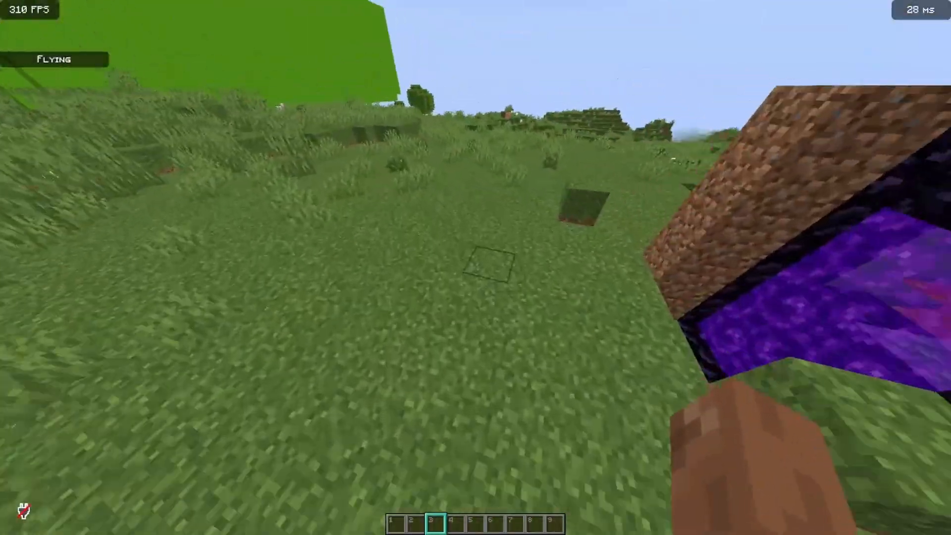
key(w)
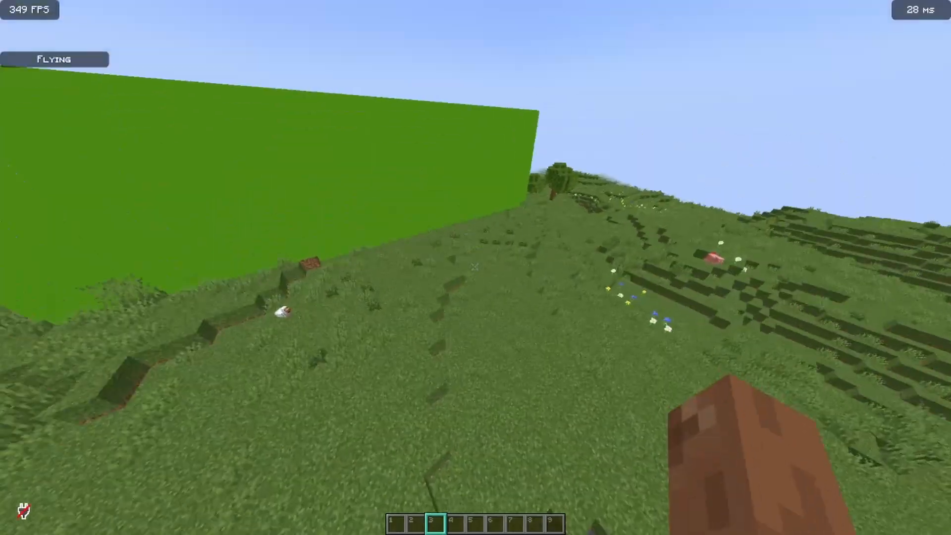
Step: Fly into the large lime concrete enclosure and inspect its floor, walls and corners
key(space)
key(w)
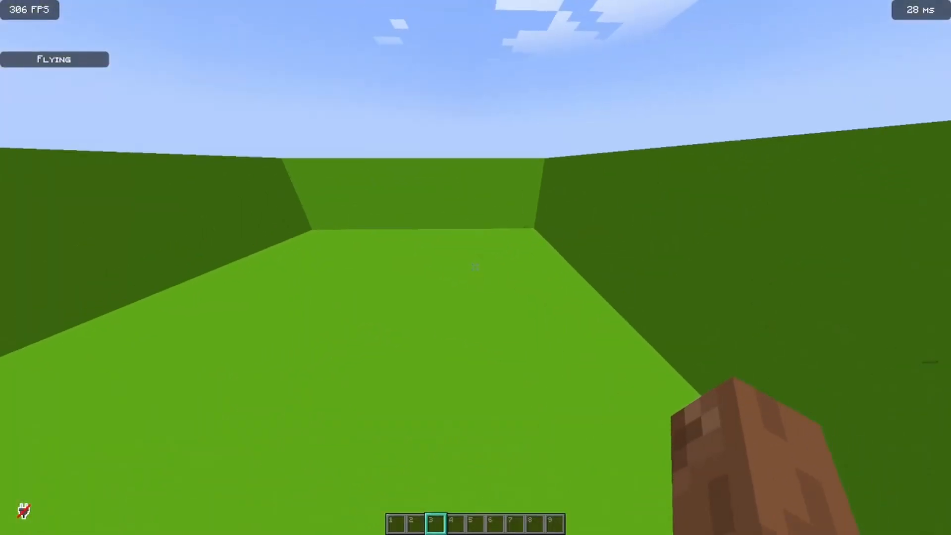
key(w)
key(w)
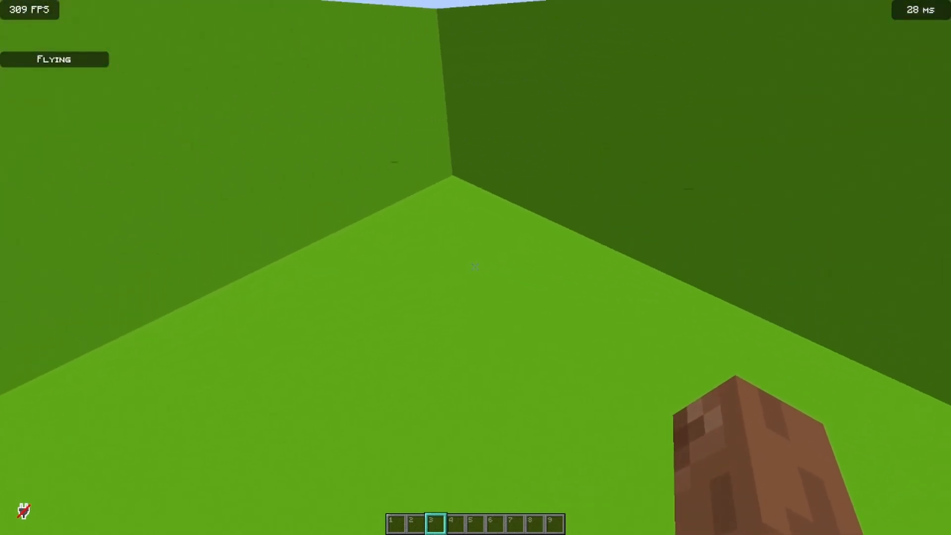
key(space)
key(s)
key(d)
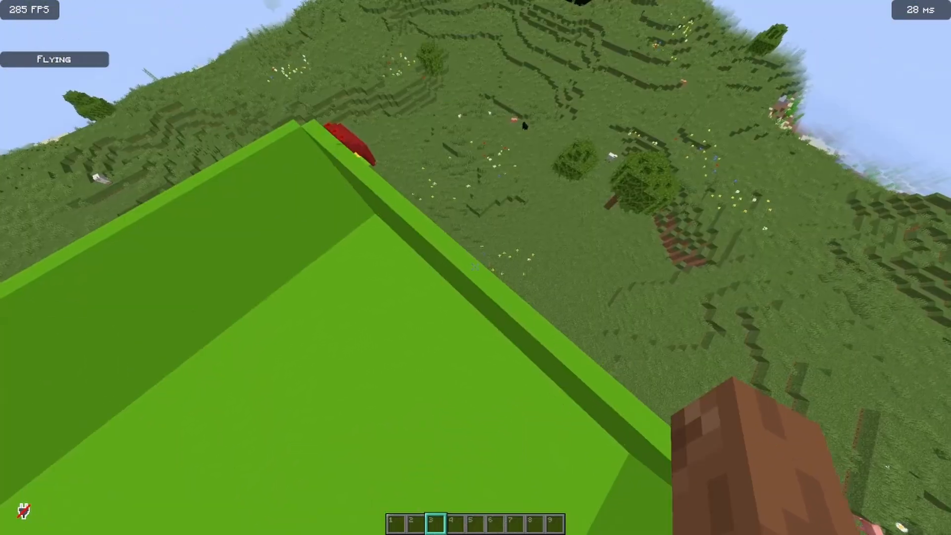
Step: Visit the red structure beside the enclosure and inspect the character standing on its diamond and gold floor
key(w)
key(shift)
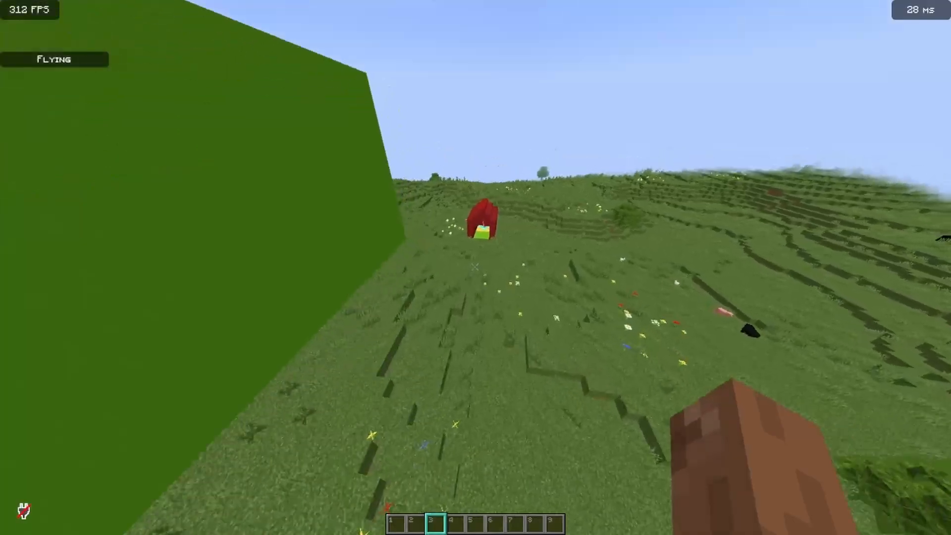
key(w)
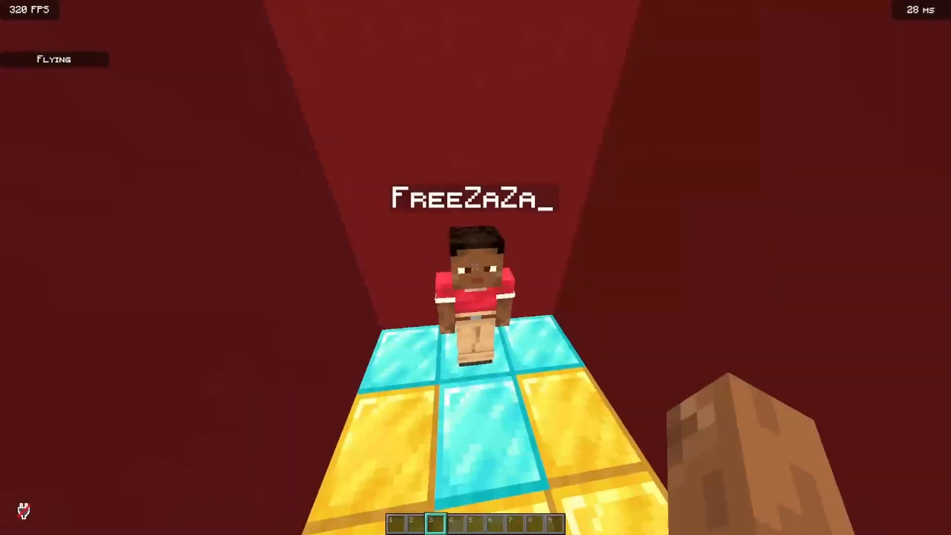
key(w)
click(476, 267)
key(a)
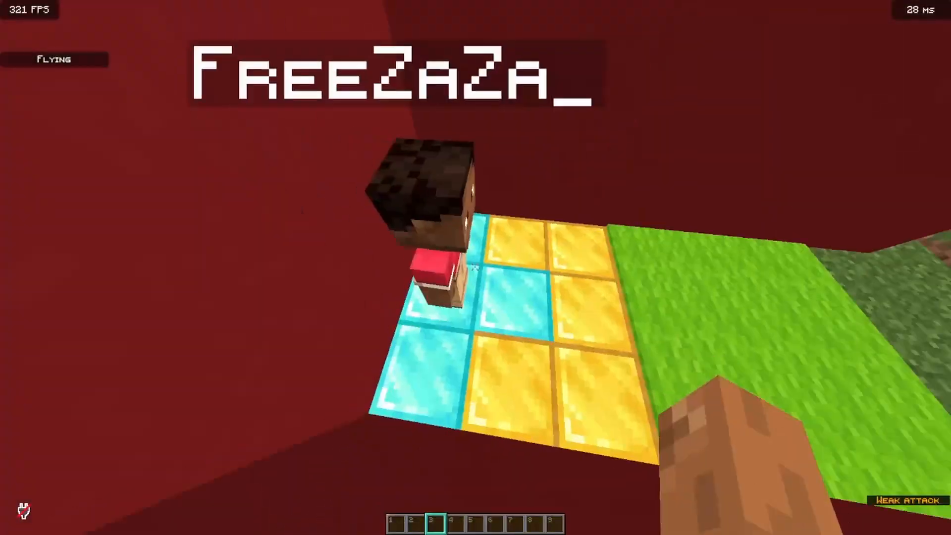
key(w)
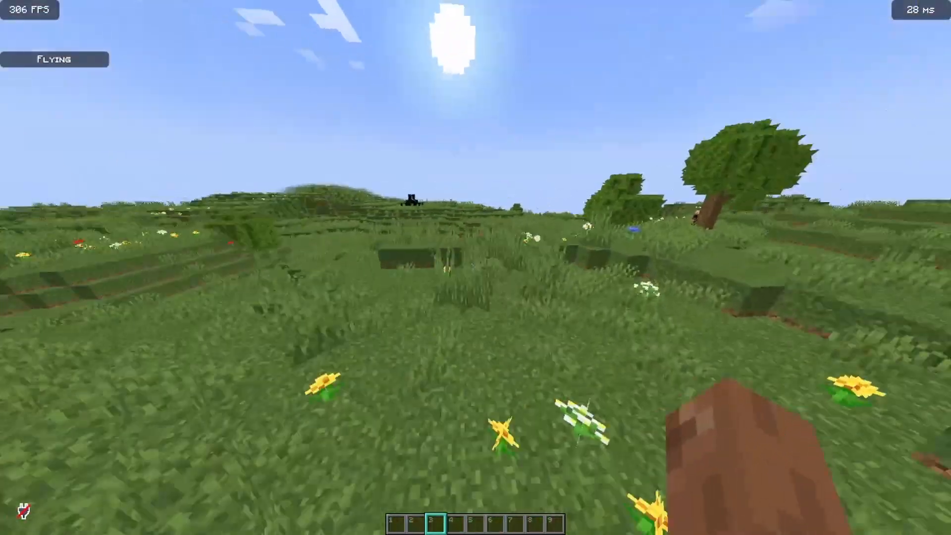
Step: Fly past the character behind the tree and survey the lime enclosure and its surroundings from above
key(w)
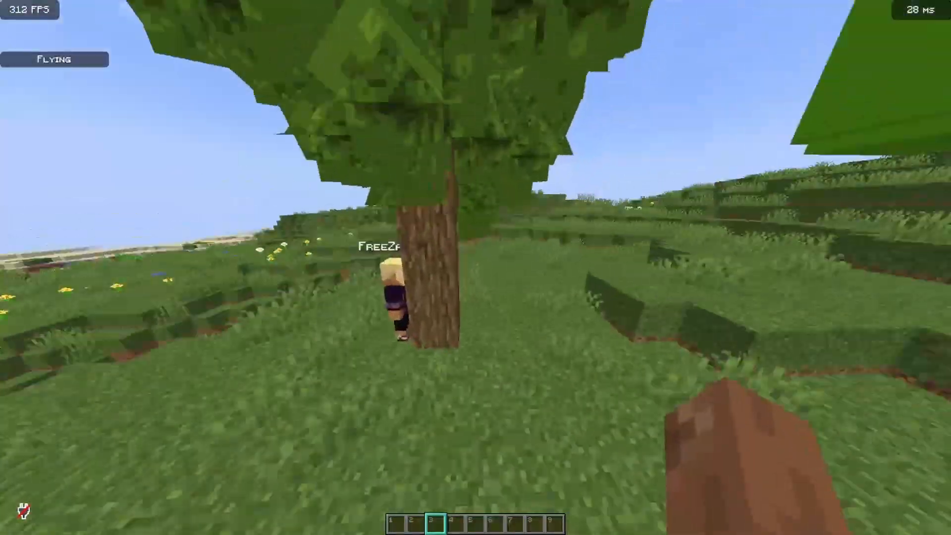
key(w)
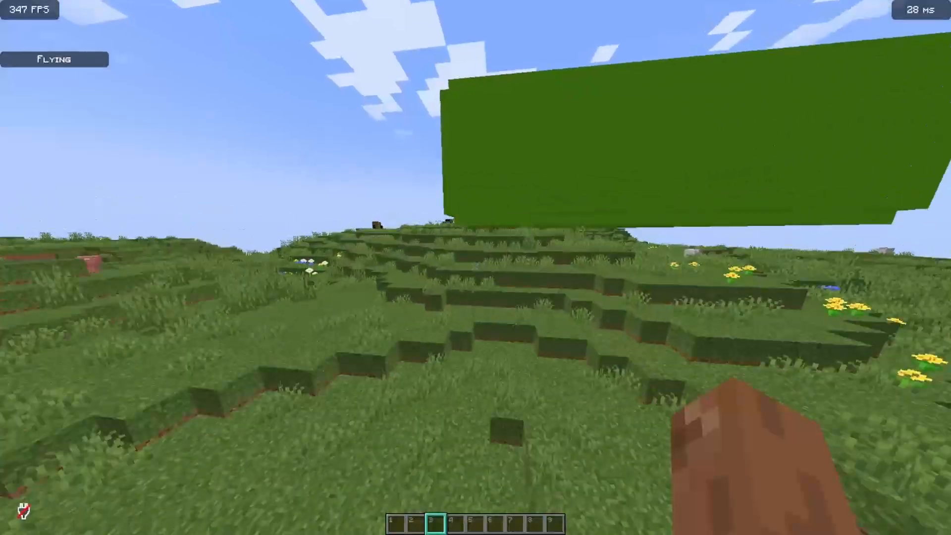
key(w)
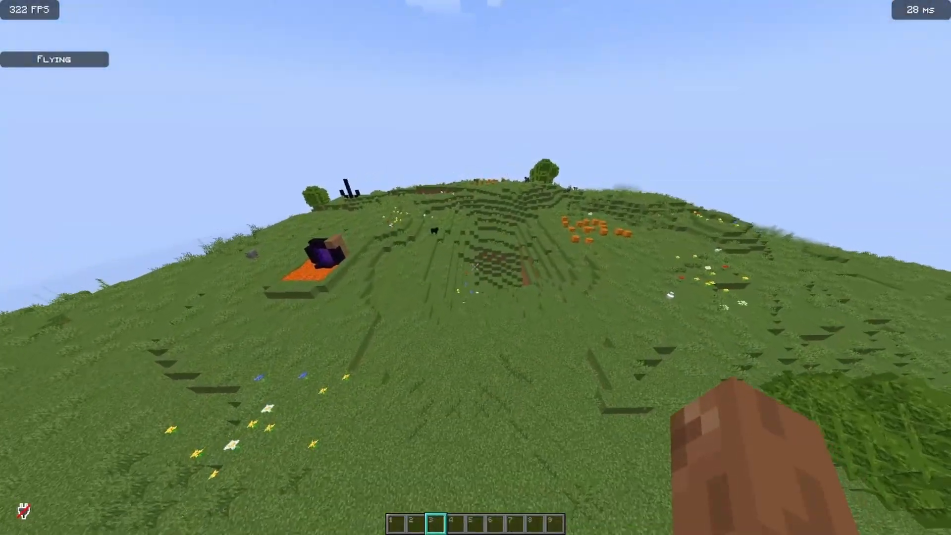
key(w)
key(d)
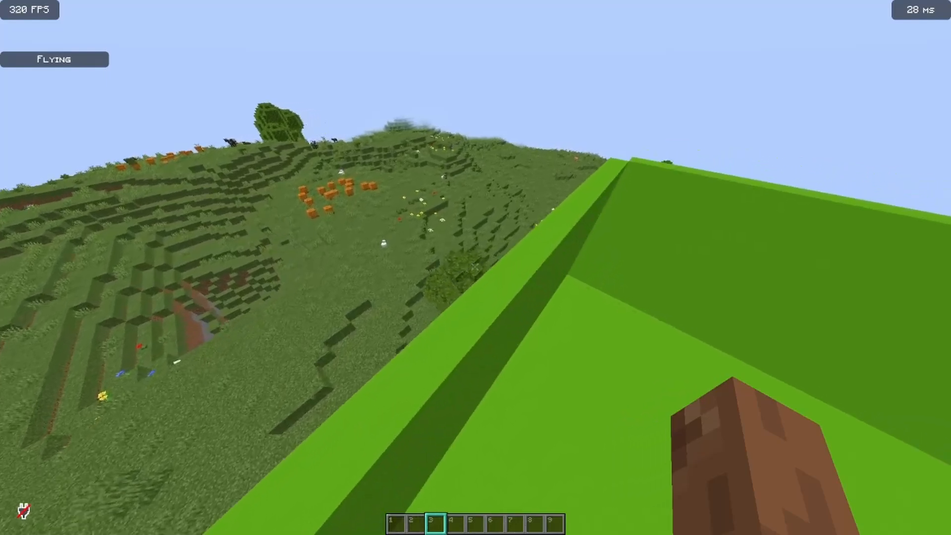
key(a)
key(d)
key(s)
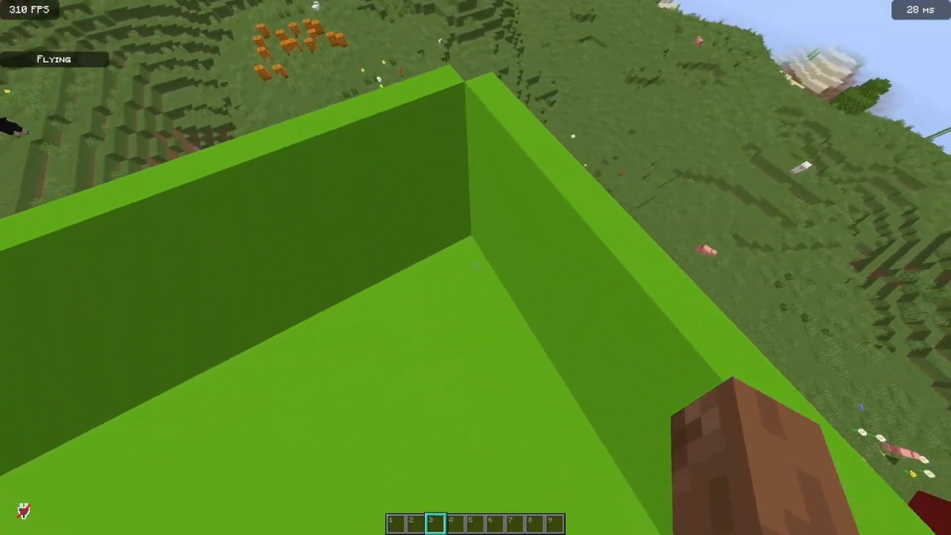
key(d)
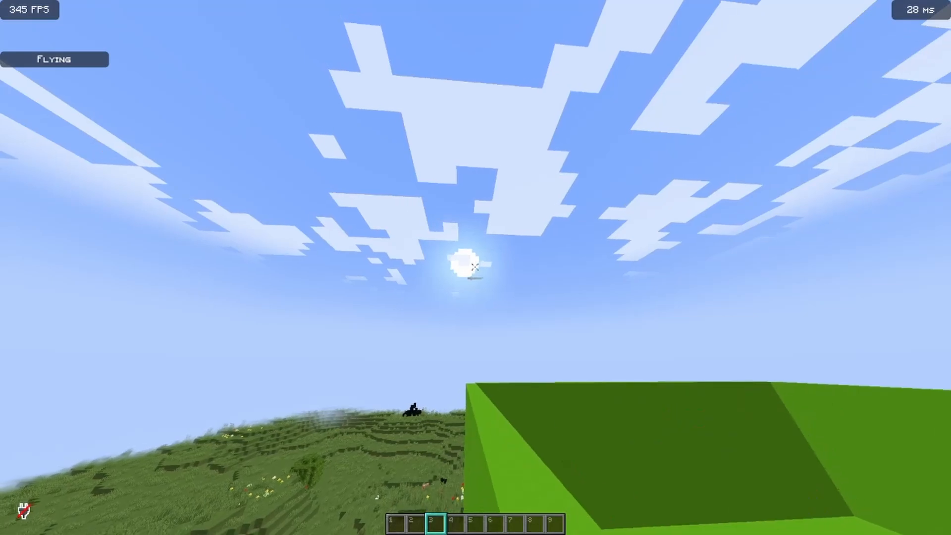
text(d)
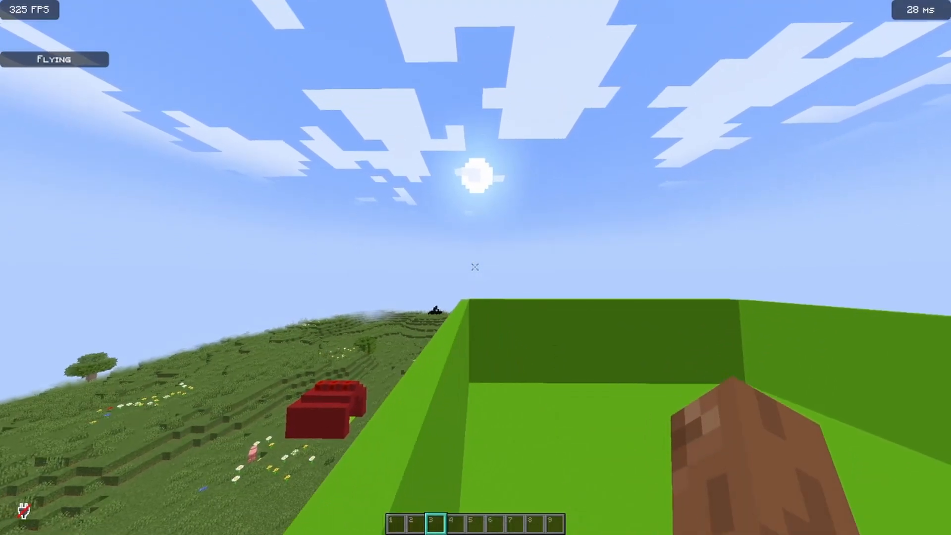
Step: Freeze the game with the /tick freeze command
text(/tick d)
key(BackSpace)
text(f)
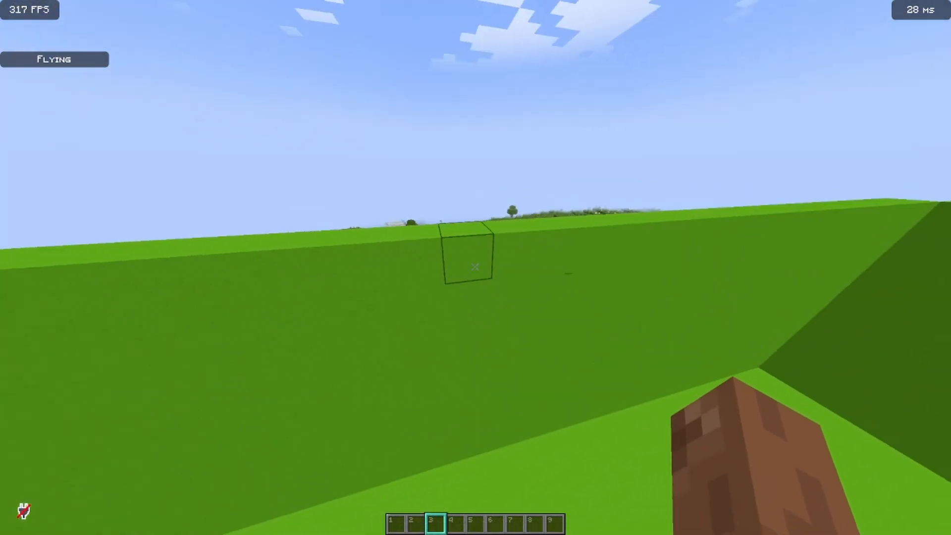
Step: Break and replace a lime concrete block at the enclosure wall, and clear the block from the hotbar
key(space)
key(w)
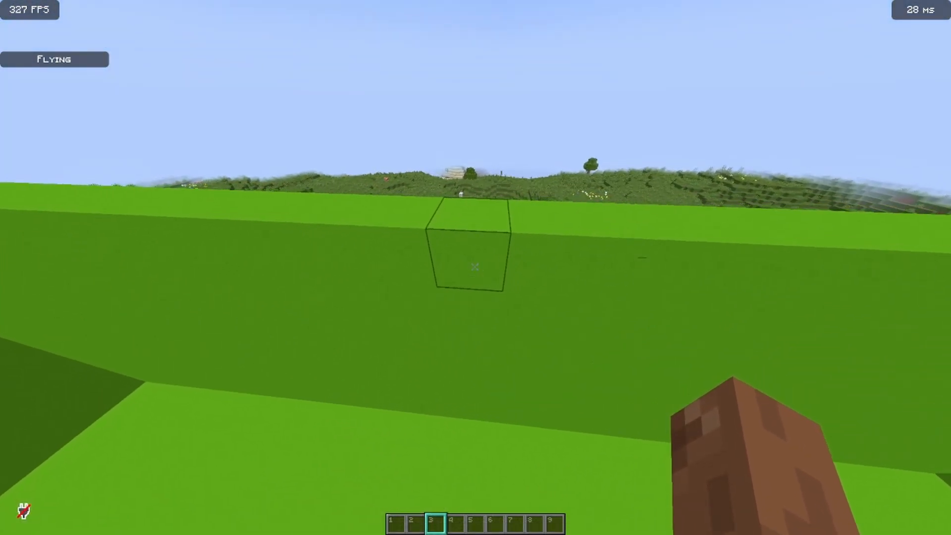
click(475, 267)
middle_click(476, 267)
right_click(476, 267)
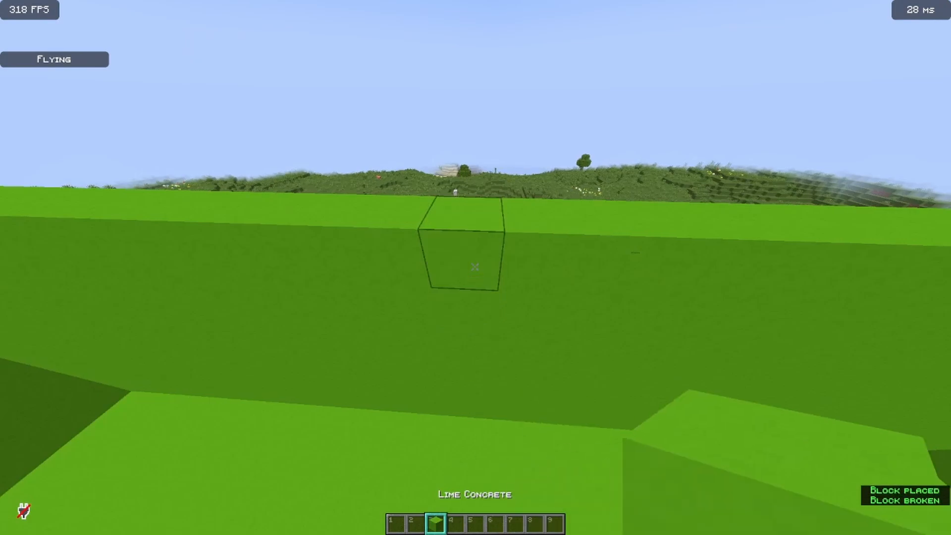
key(e)
click(430, 320)
key(e)
Step: Run /tick unfreeze to resume the game, and freeze it again with /tick freeze
key(slash)
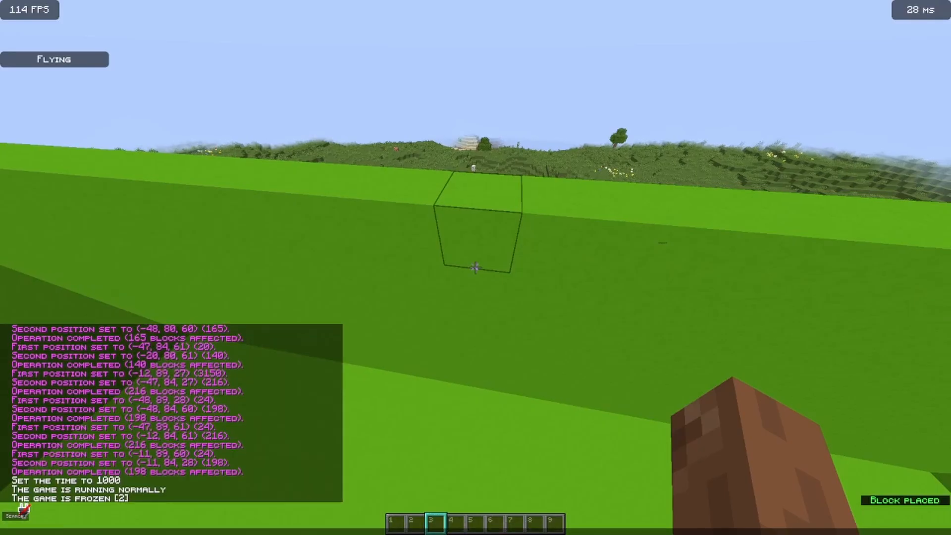
text(tick free)
key(BackSpace)
key(BackSpace)
key(BackSpace)
key(BackSpace)
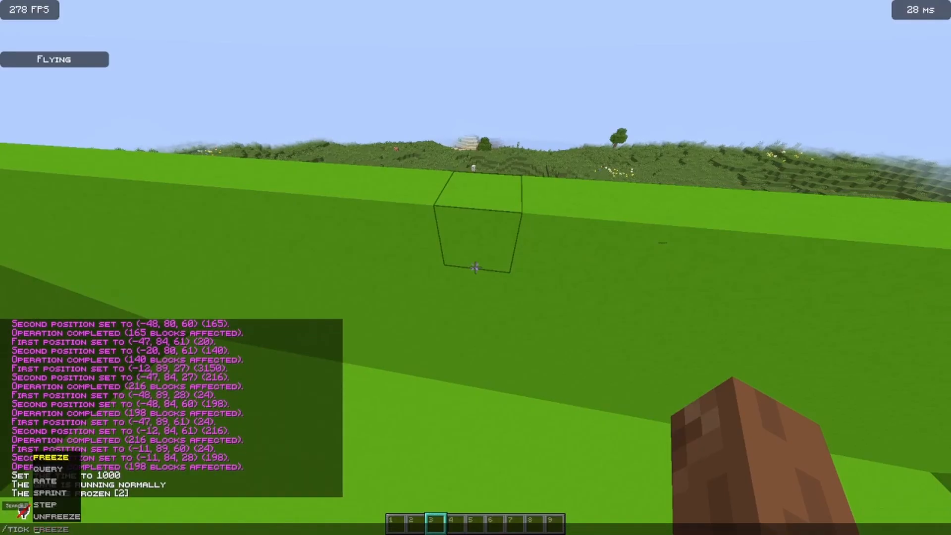
text(unfreeze)
key(Return)
key(Up)
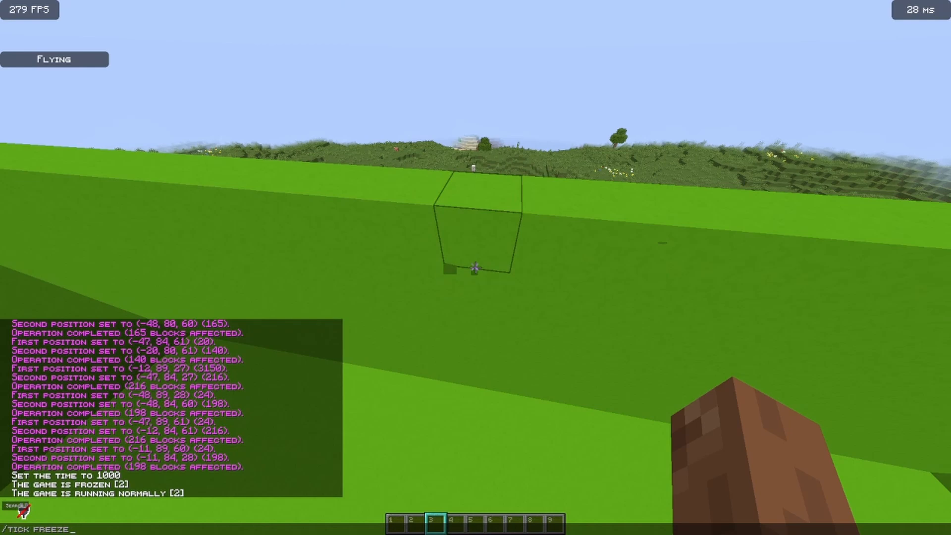
key(Return)
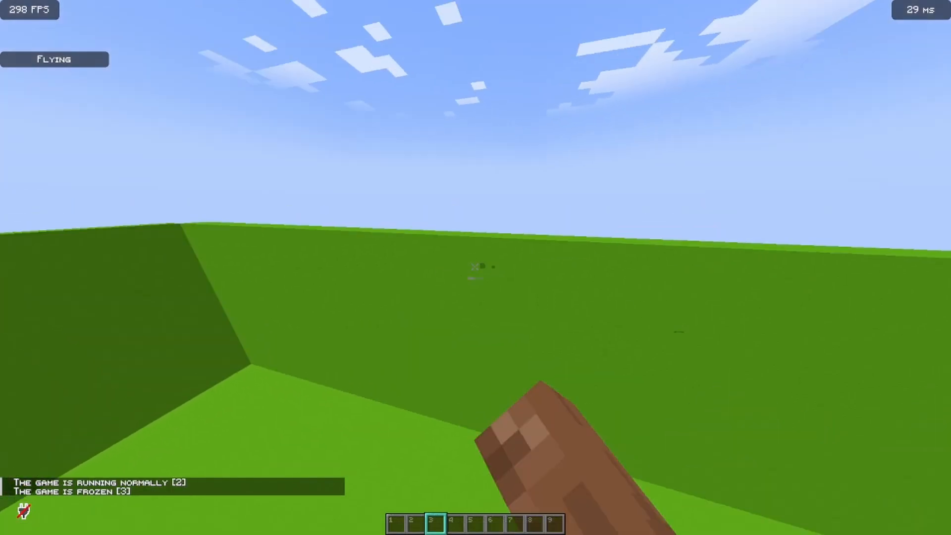
Step: Stop flying, land on the enclosure's lime floor and switch on toggled sprinting
click(475, 268)
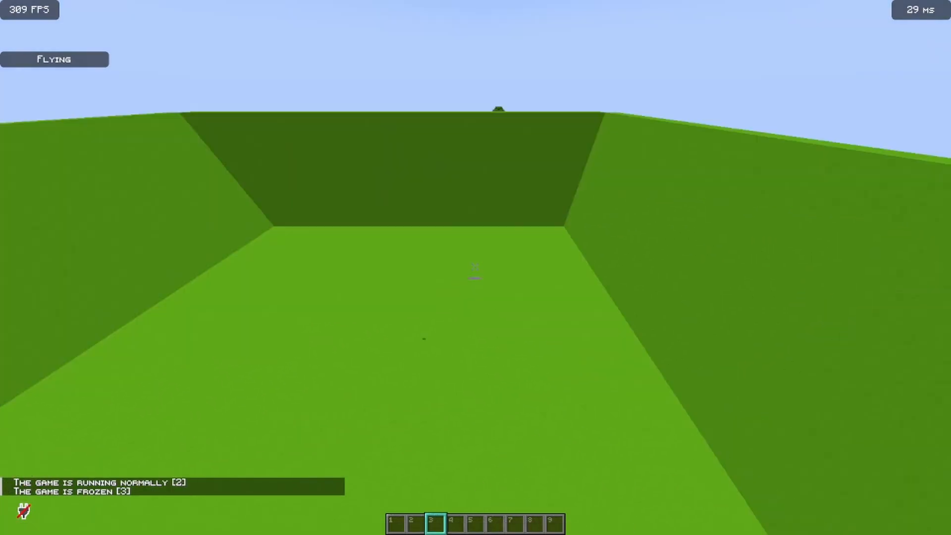
key(space)
key(space)
key(ctrl)
key(w)
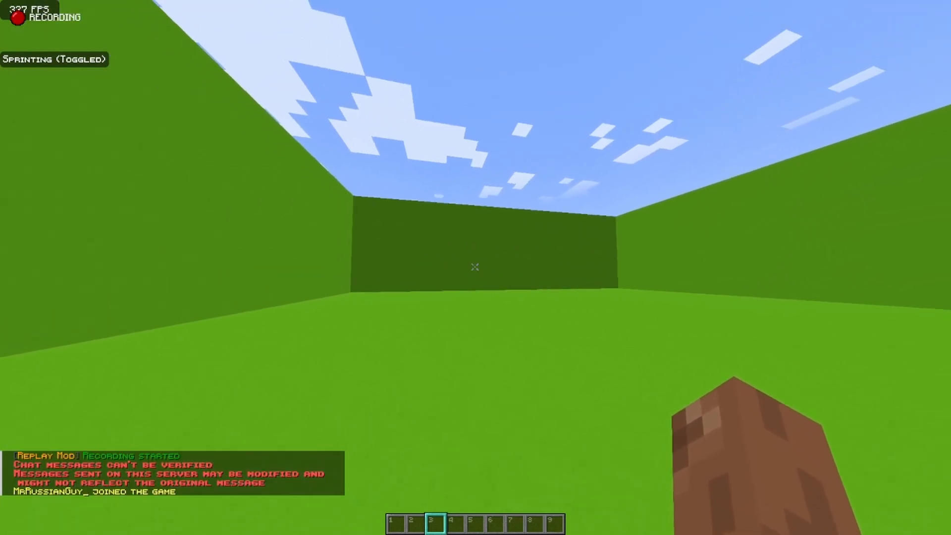
Step: Swing the character's arm repeatedly inside the lime enclosure while Replay Mod records
click(475, 267)
click(475, 267)
click(475, 267)
click(475, 267)
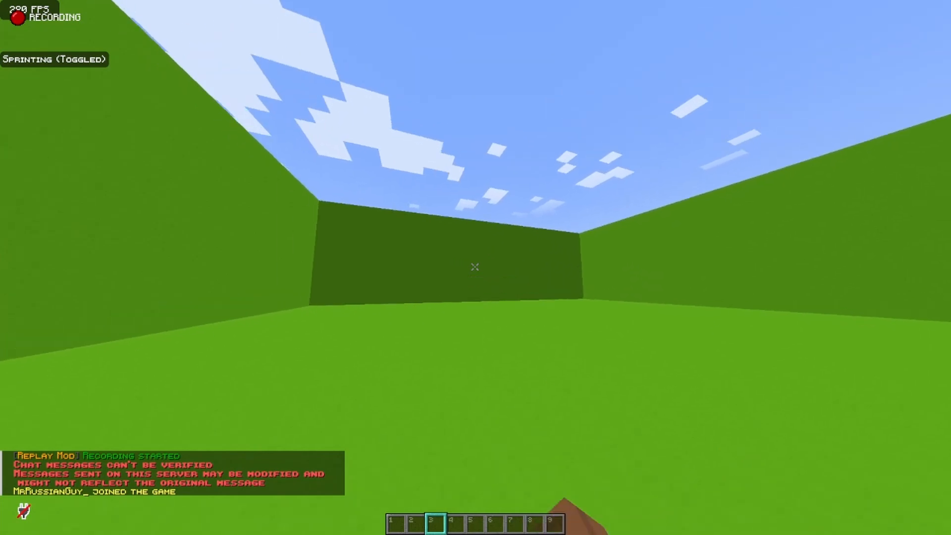
click(475, 268)
click(475, 267)
click(475, 268)
click(475, 268)
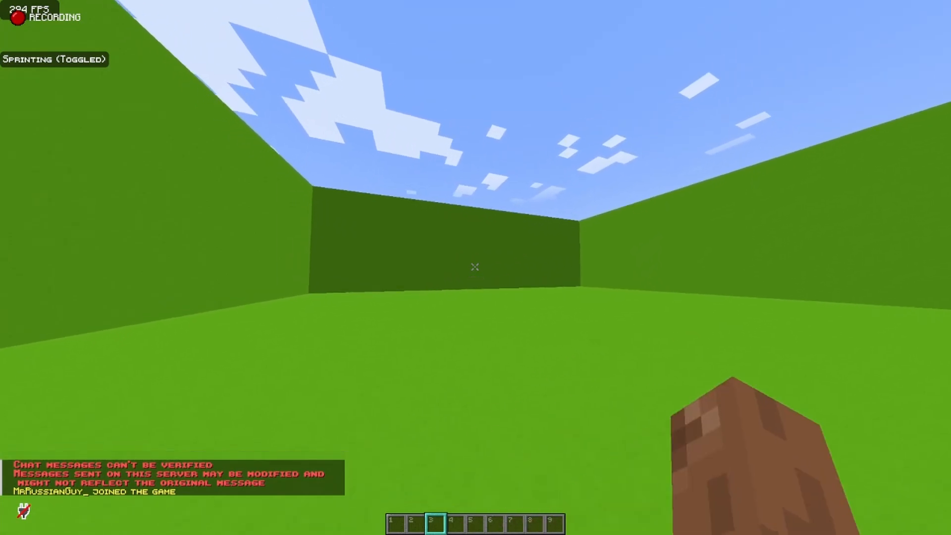
Step: Leave the server and keep the saved replay file as 2025_07_12_13_00_10
key(Escape)
click(475, 280)
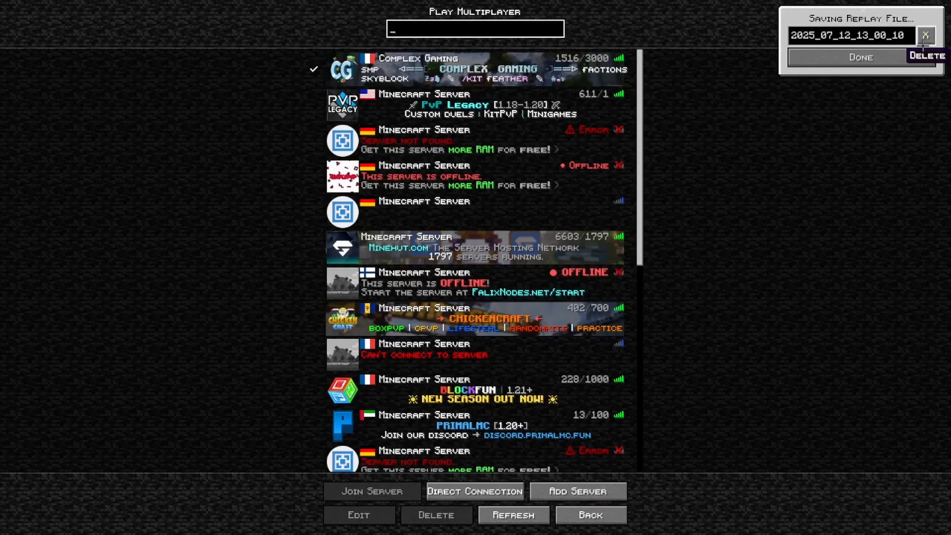
click(908, 59)
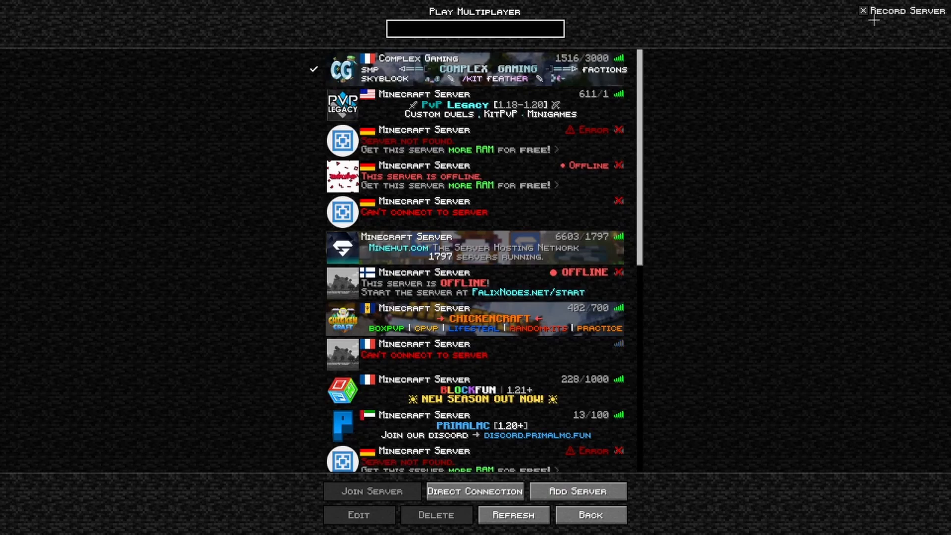
Step: Return to the main menu and open the Replay Viewer
click(603, 526)
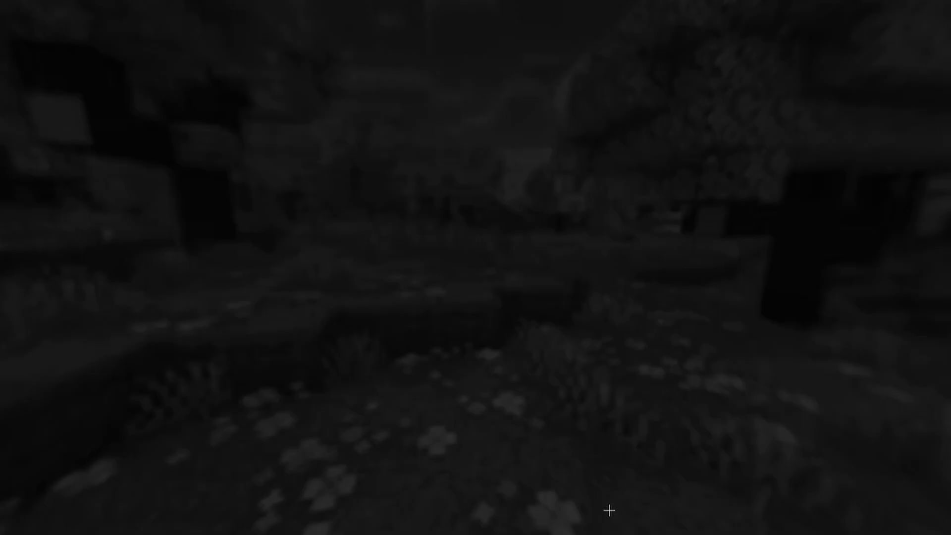
click(870, 53)
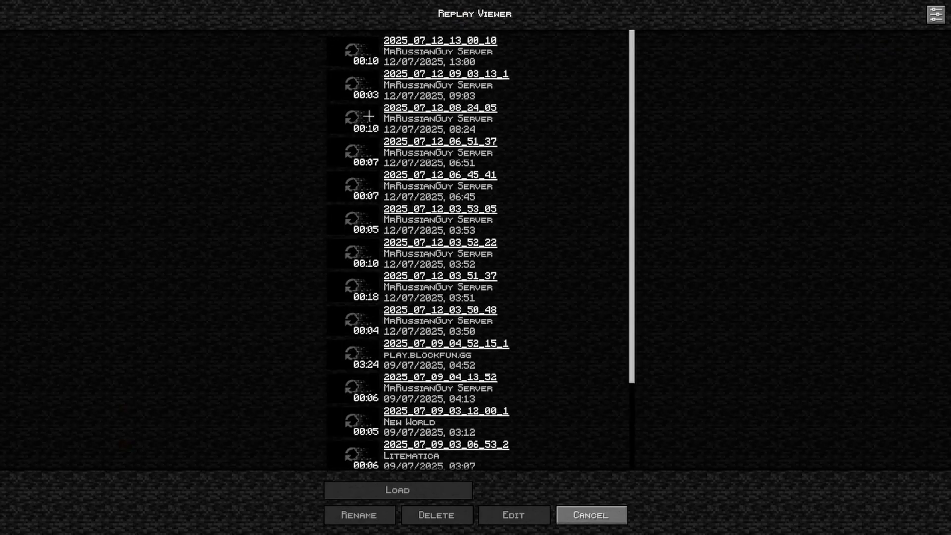
Step: Open the replay 2025_07_12_13_00_10 from the Replay Viewer and pause its playback
double_click(362, 53)
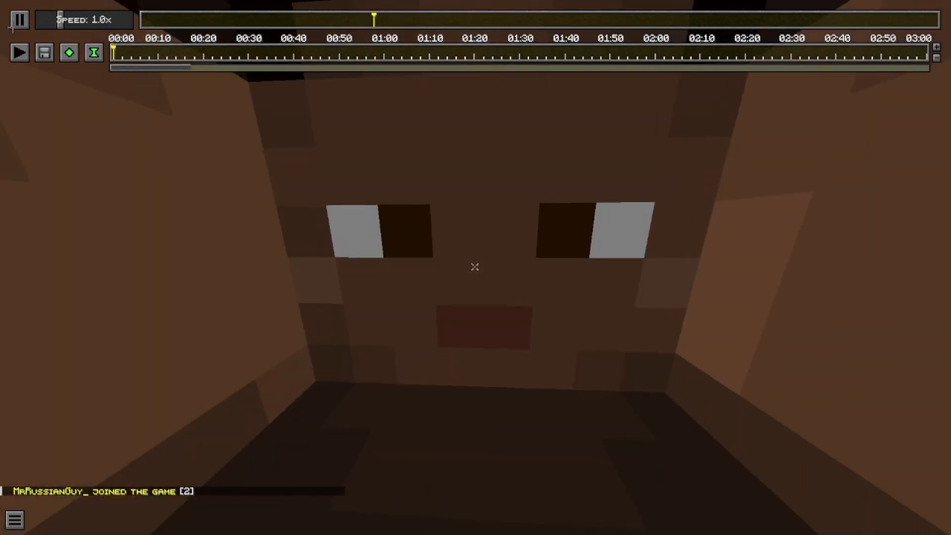
key(p)
key(w)
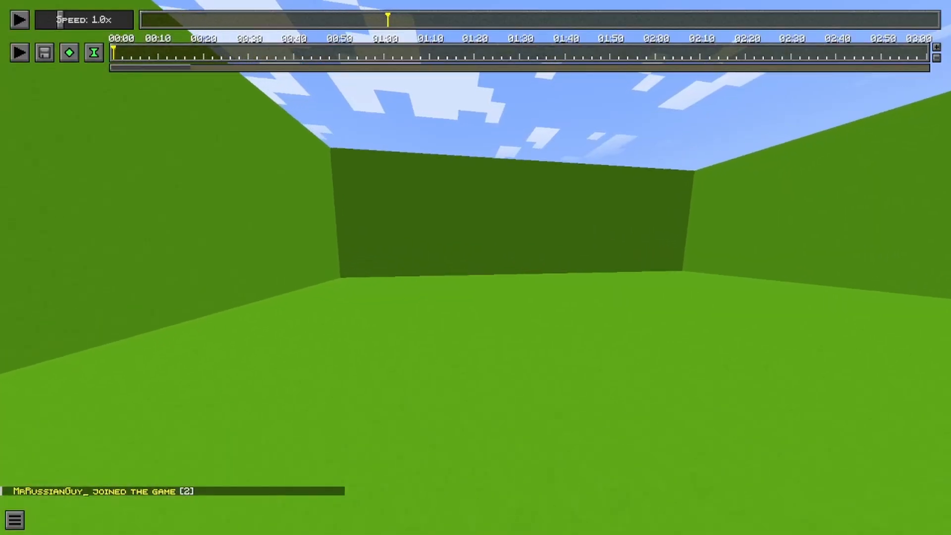
Step: Lower the field of view in the game options and return to the paused replay
key(Escape)
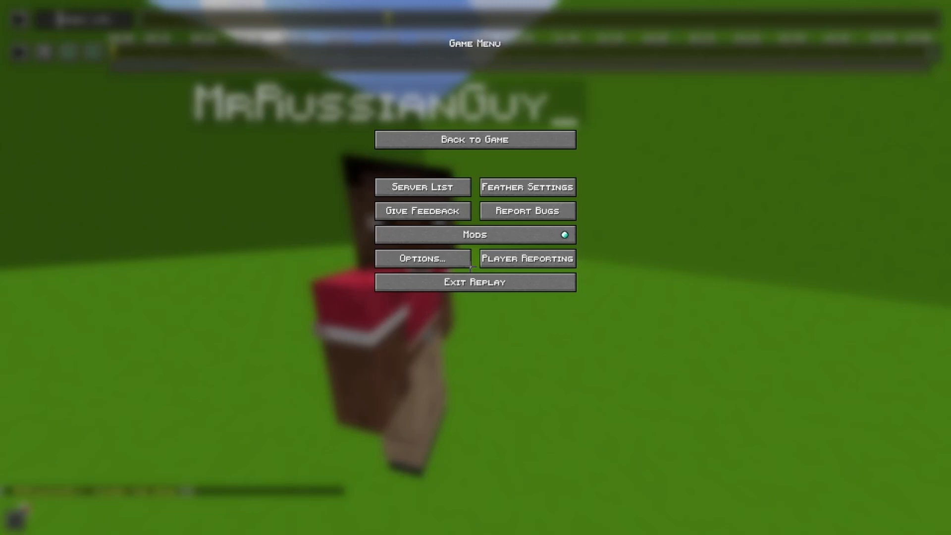
click(423, 257)
drag(396, 40, 325, 40)
key(Escape)
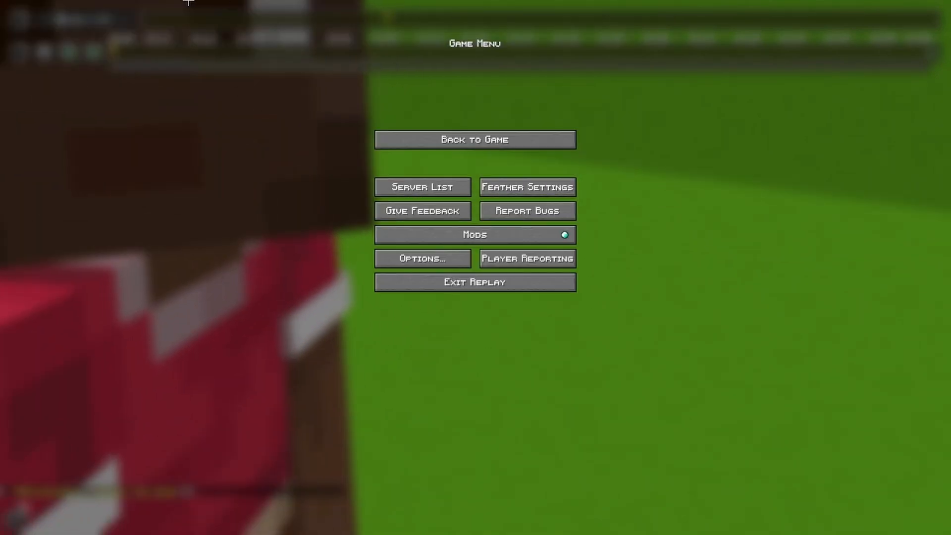
key(Escape)
Step: Frame the camera on the character's head and shoulders, play the replay briefly and pause it on a suitable pose
key(s)
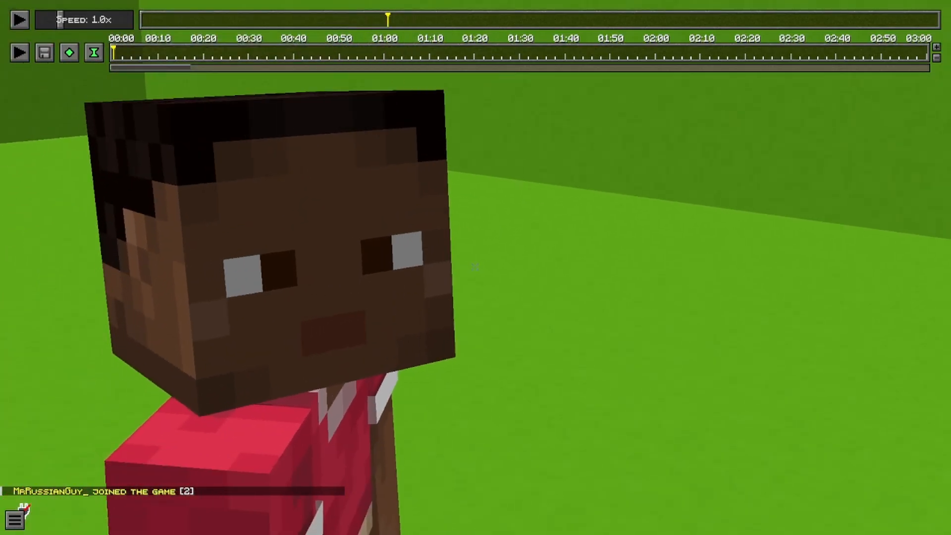
key(a)
key(d)
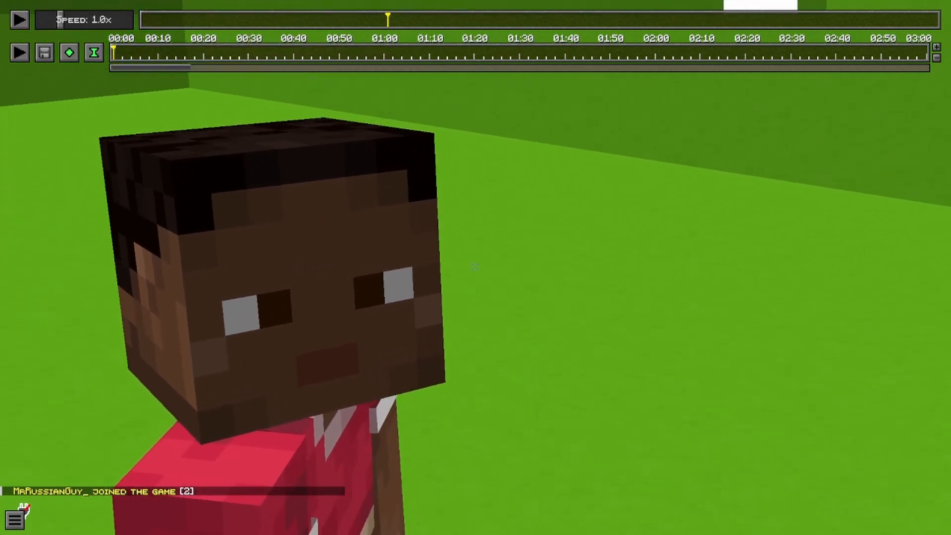
click(23, 19)
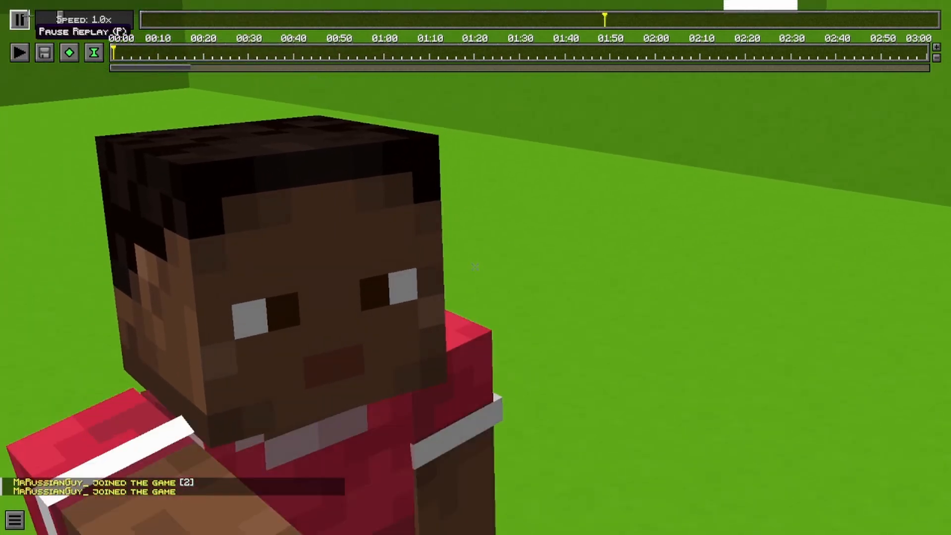
click(23, 19)
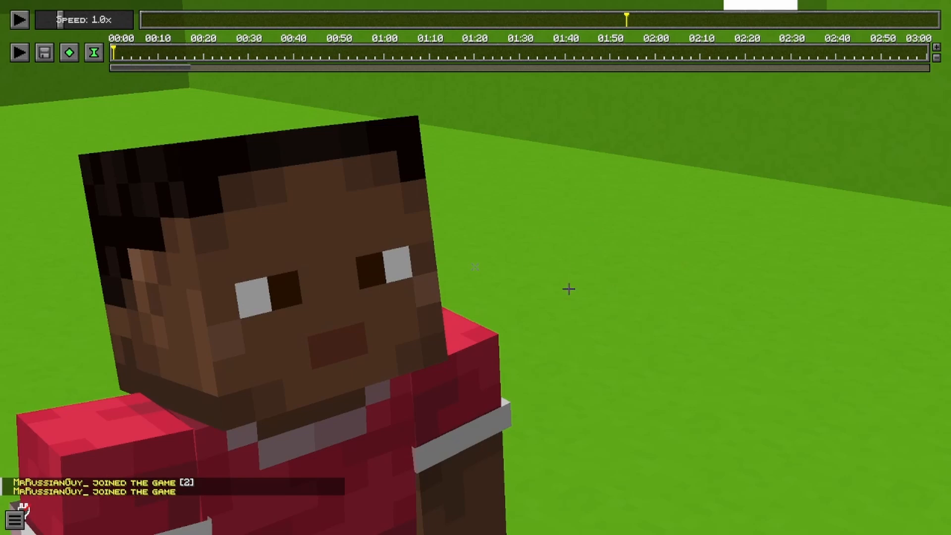
Step: Take a 1920 × 1080 screenshot of the framed character, saved as Thumbnail_5.png, and show the file on disk
key(F2)
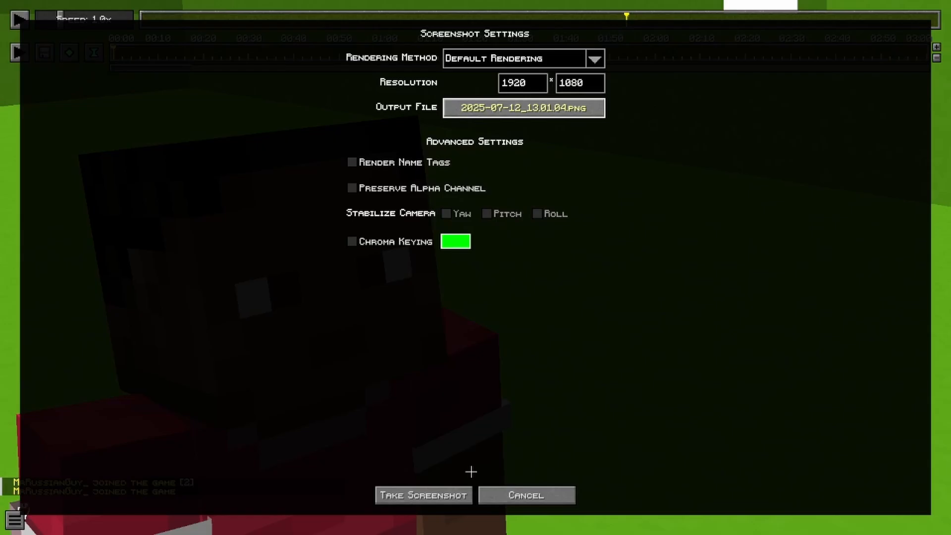
click(523, 107)
click(470, 356)
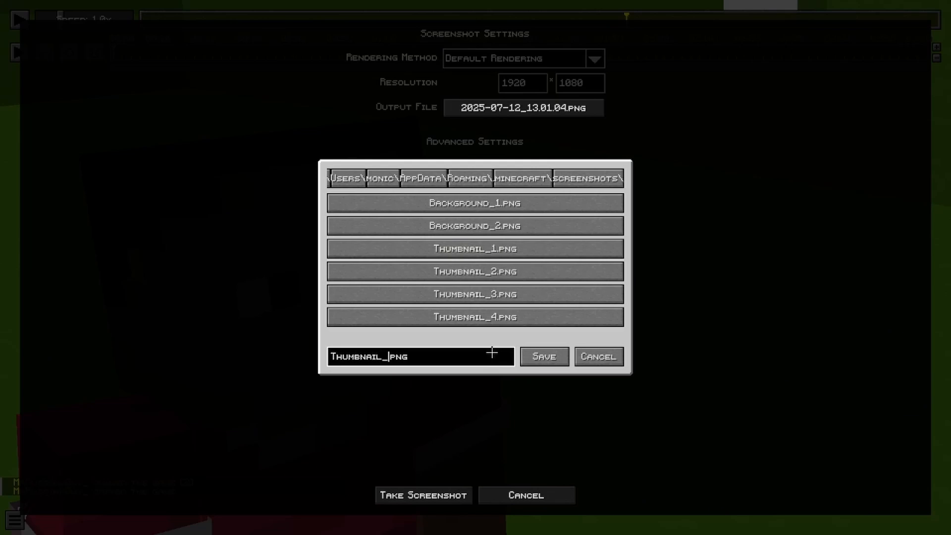
click(568, 352)
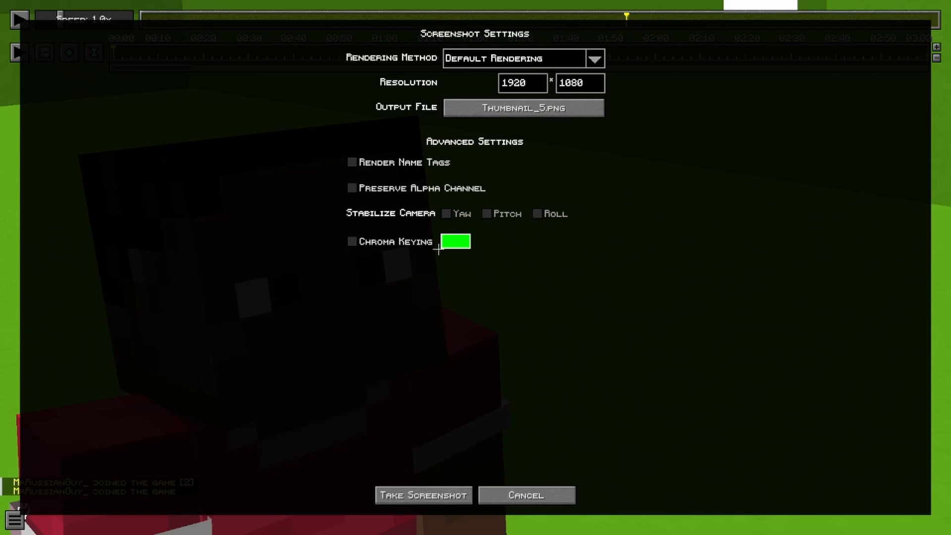
click(424, 495)
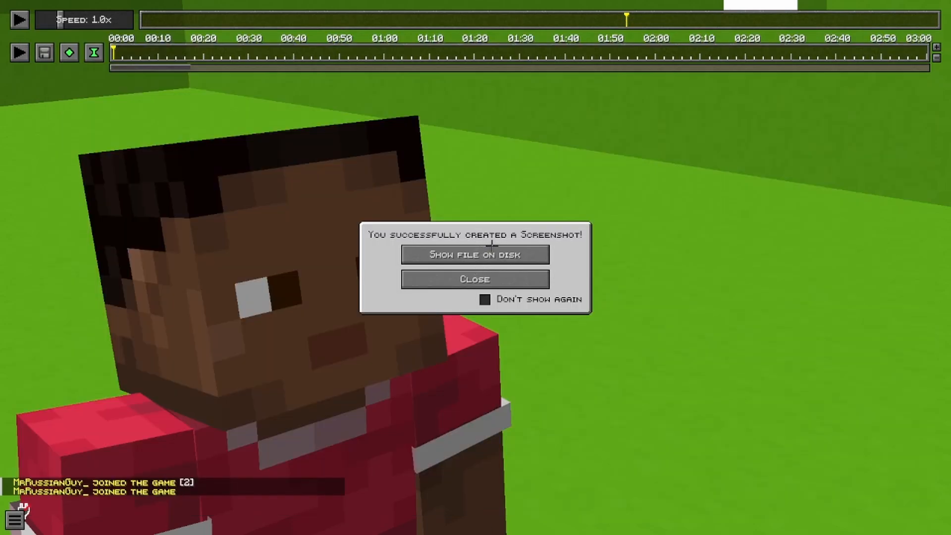
click(491, 249)
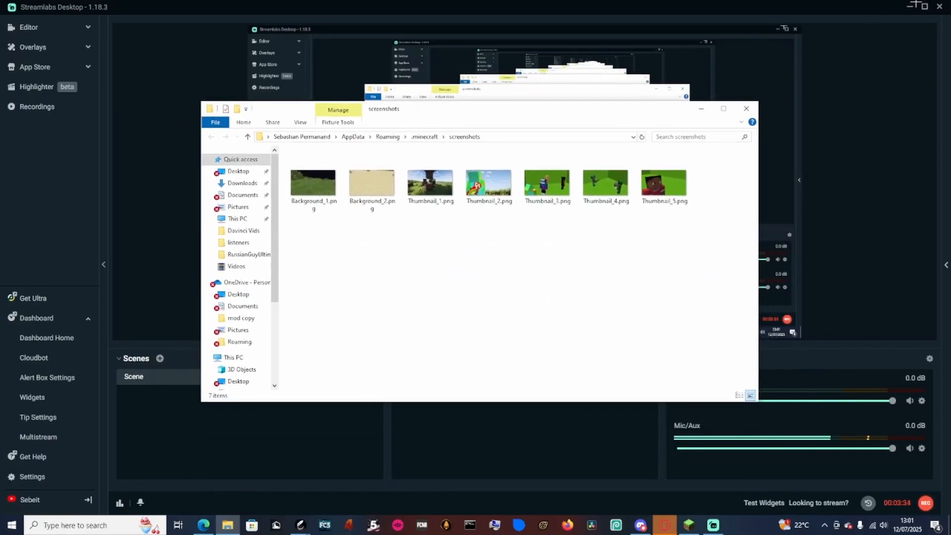
Step: Minimise Streamlabs Desktop, bring up the Photopea app, move the screenshots folder window out of the way and maximise Photopea
click(911, 6)
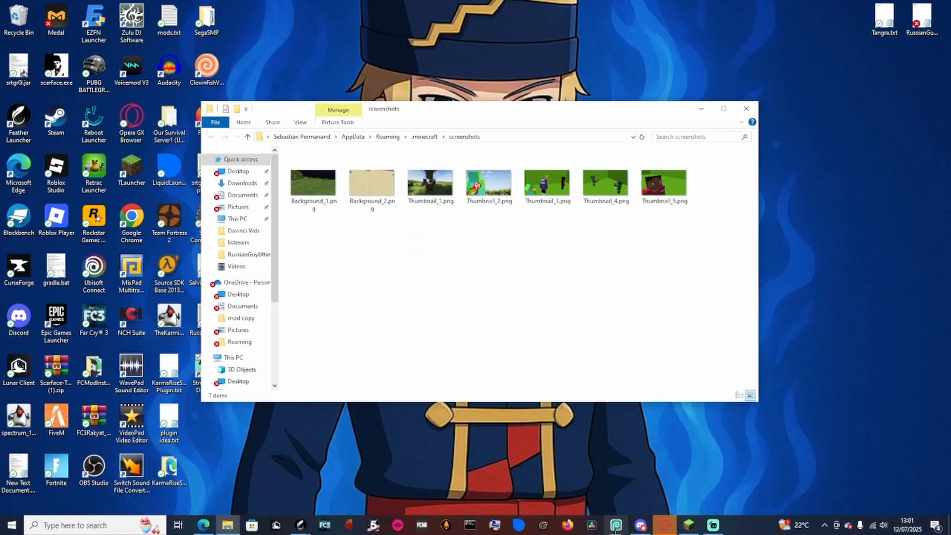
click(616, 525)
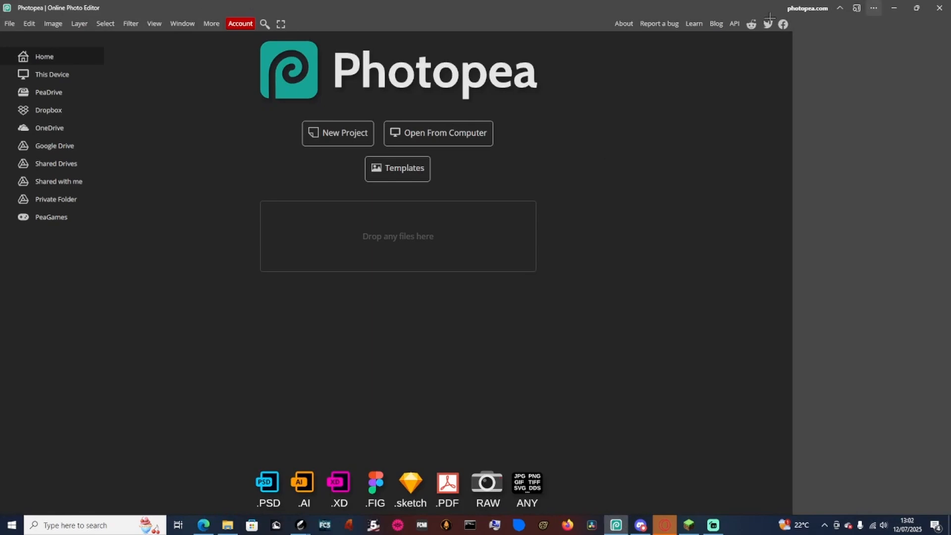
drag(735, 13, 317, 260)
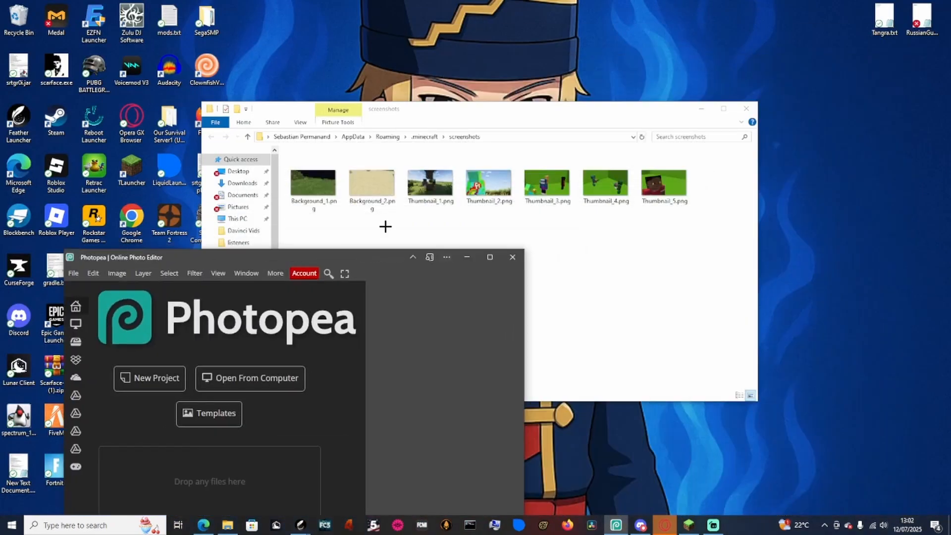
drag(641, 115, 950, 33)
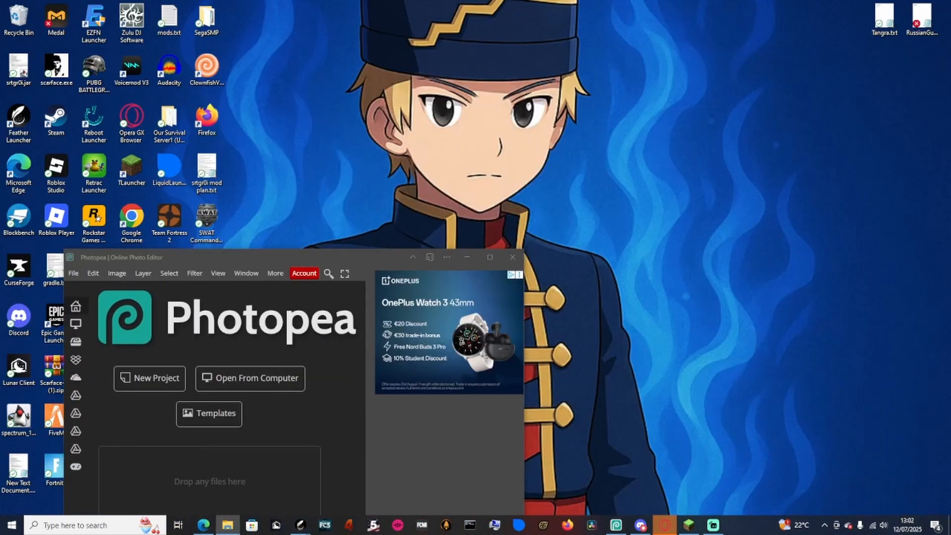
click(490, 257)
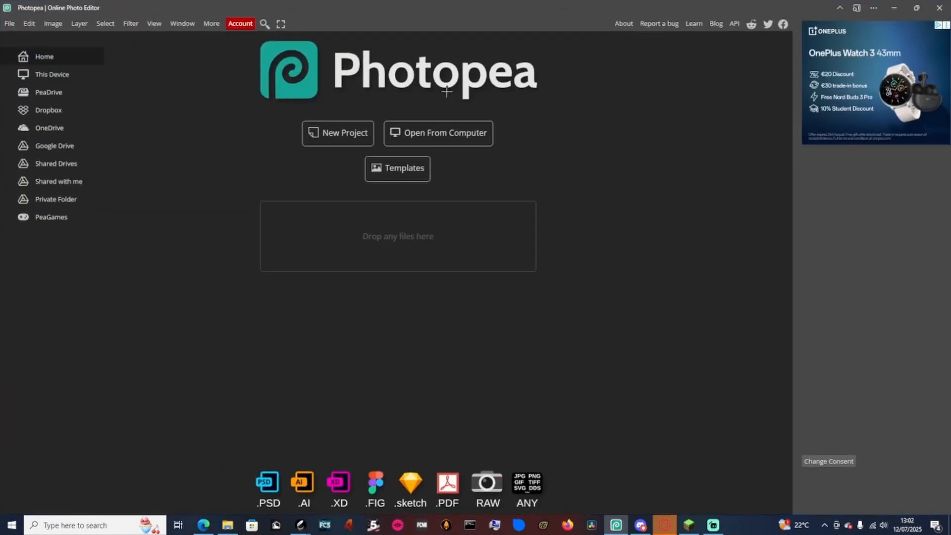
mouse_move(950, 148)
mouse_down()
mouse_move(917, 148)
mouse_move(950, 148)
mouse_up()
drag(950, 74, 950, 307)
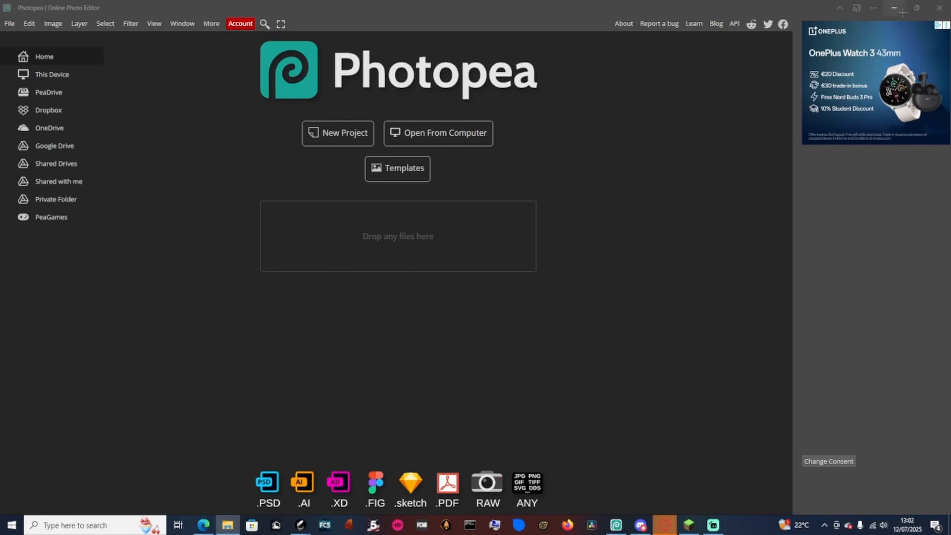
click(916, 8)
drag(950, 2, 644, 2)
Step: Load photopea.com in a new Microsoft Edge tab and open Thumbnail_5.png from the screenshots folder in it
click(505, 8)
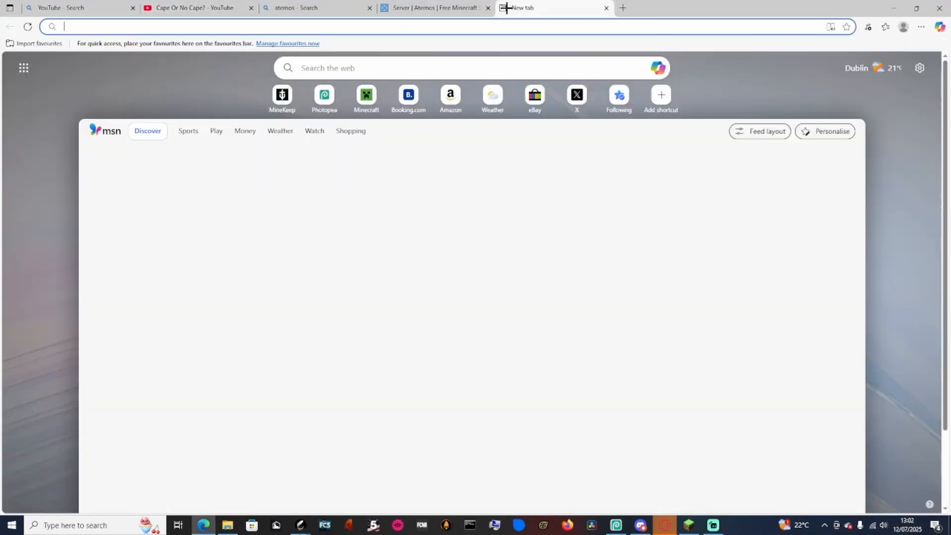
text(ph)
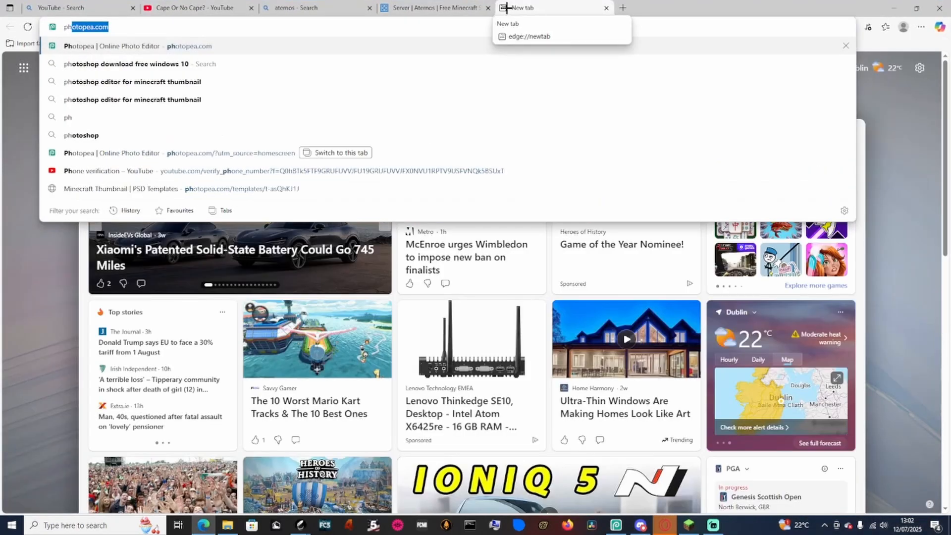
text(otopea.com)
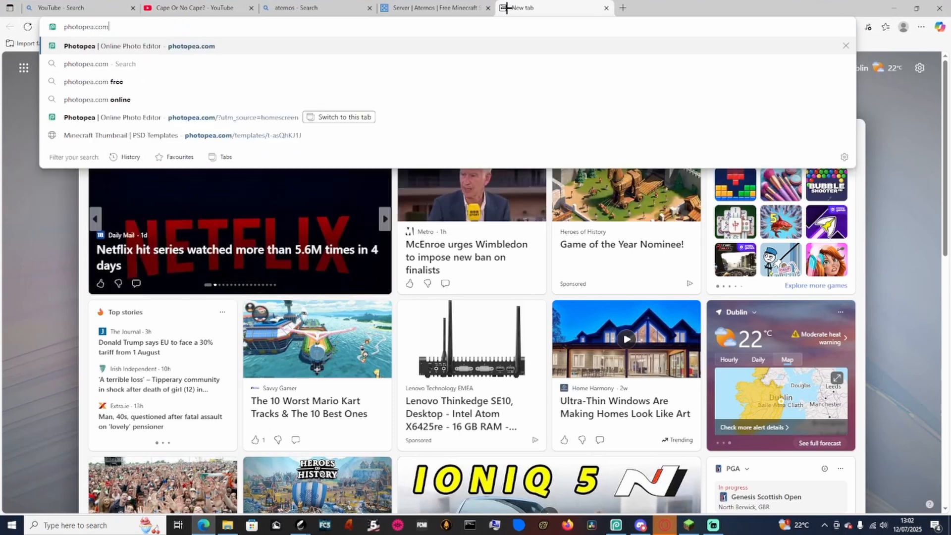
key(Return)
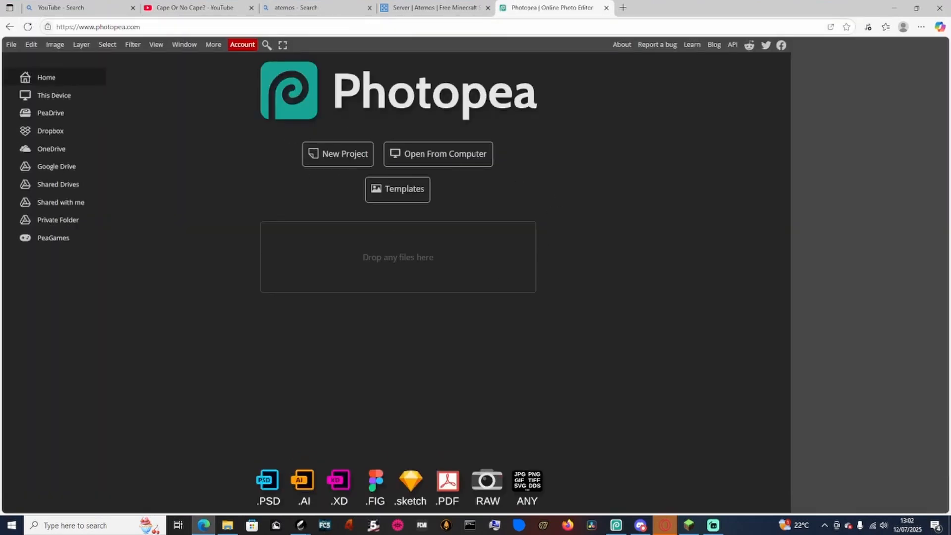
drag(787, 124, 521, 246)
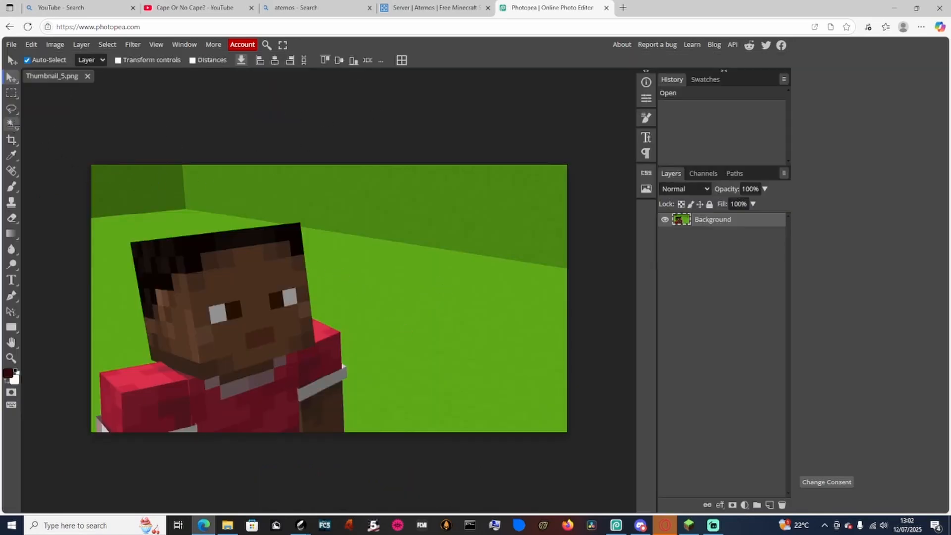
Step: Select the green floor and wall areas around the character with the Magic Wand and delete them one by one
click(11, 124)
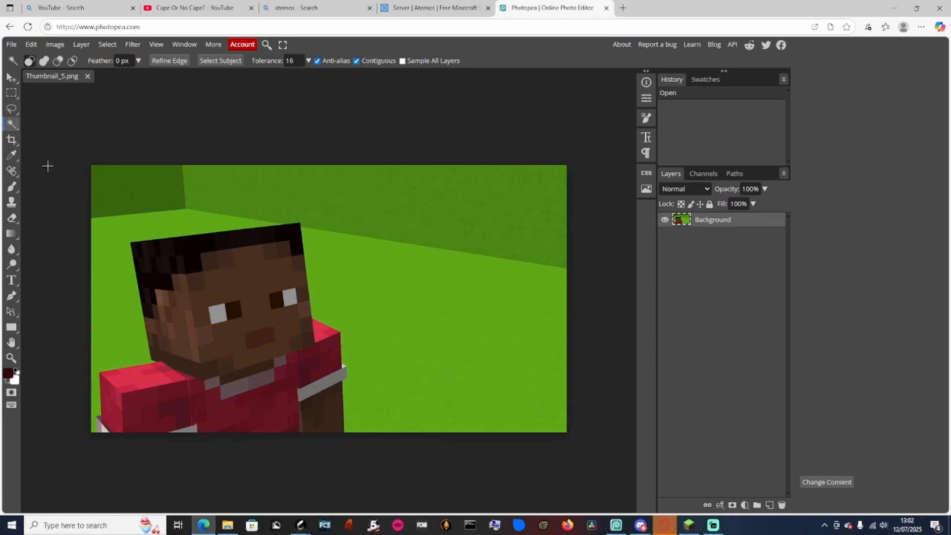
click(169, 218)
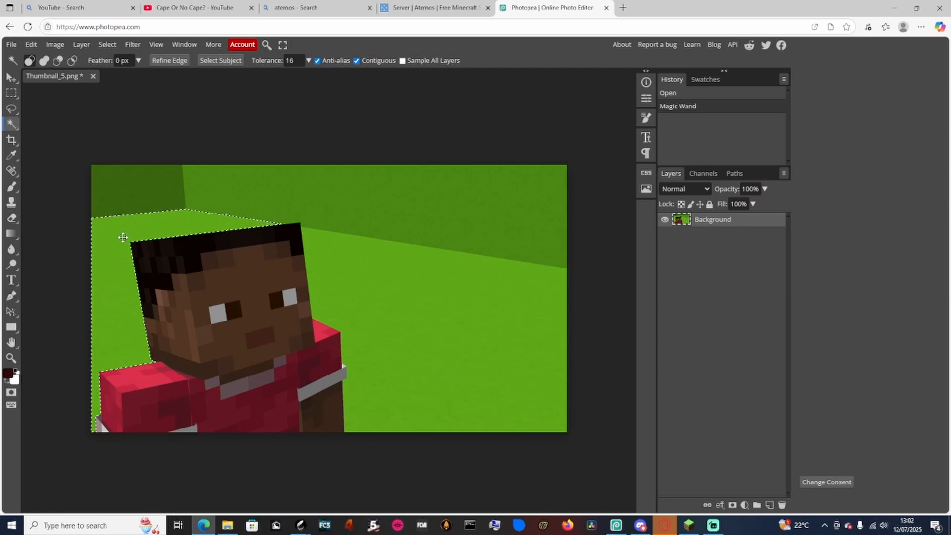
key(Delete)
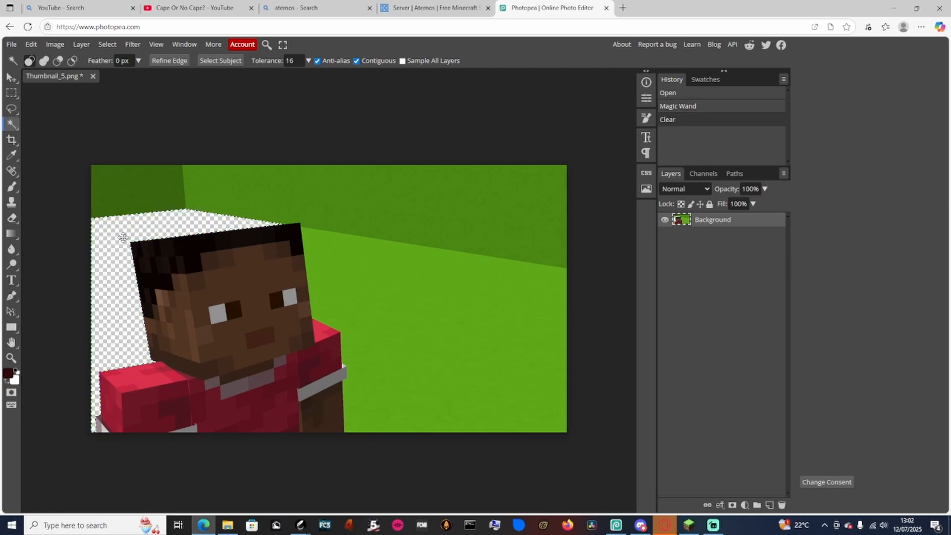
click(329, 271)
key(Delete)
click(410, 230)
key(Delete)
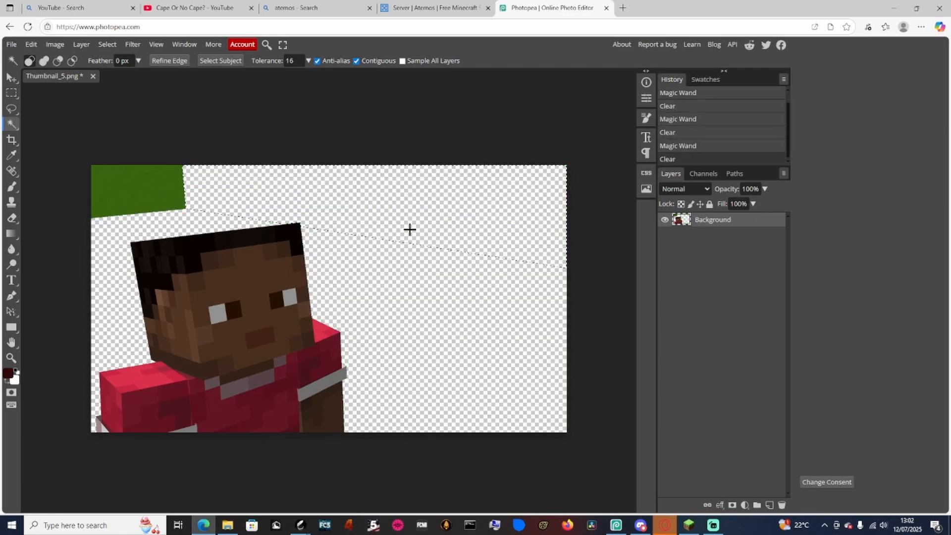
key(Delete)
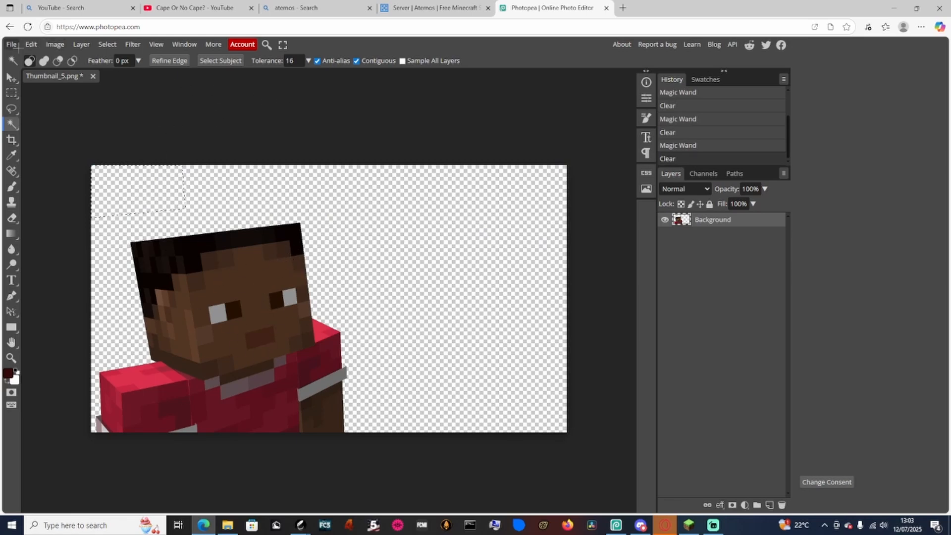
Step: Export the cut-out character as a 1920 × 1080 PNG named Thumbnail_5 and preview the downloaded file
click(10, 44)
mouse_move(37, 194)
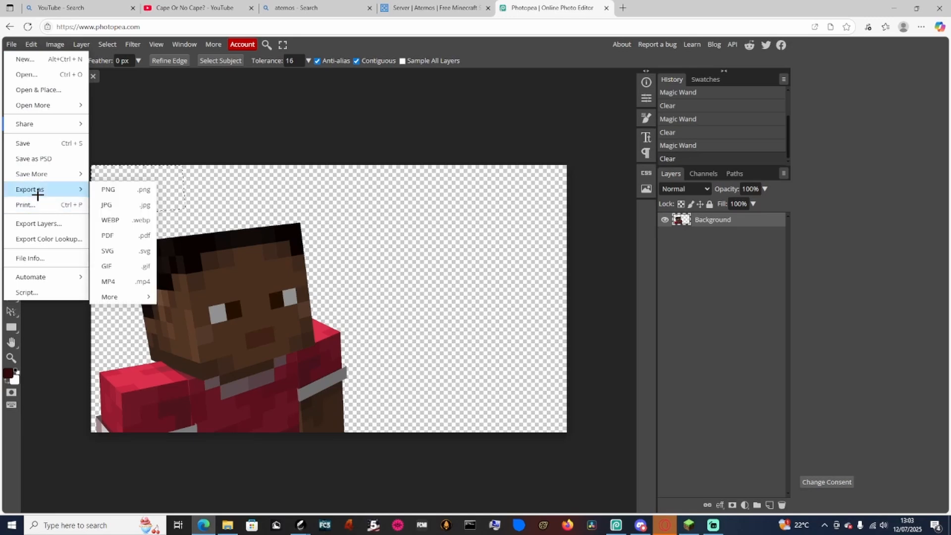
click(102, 189)
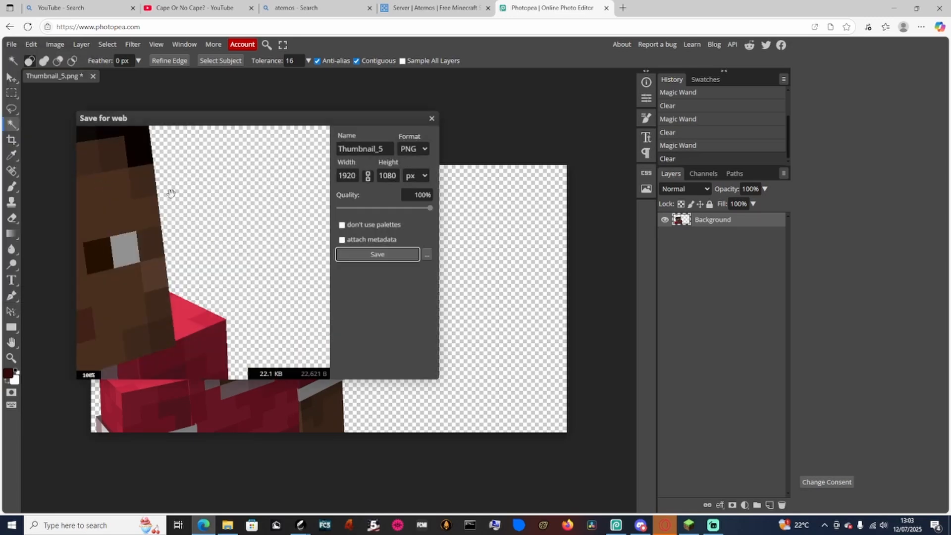
click(379, 150)
click(377, 255)
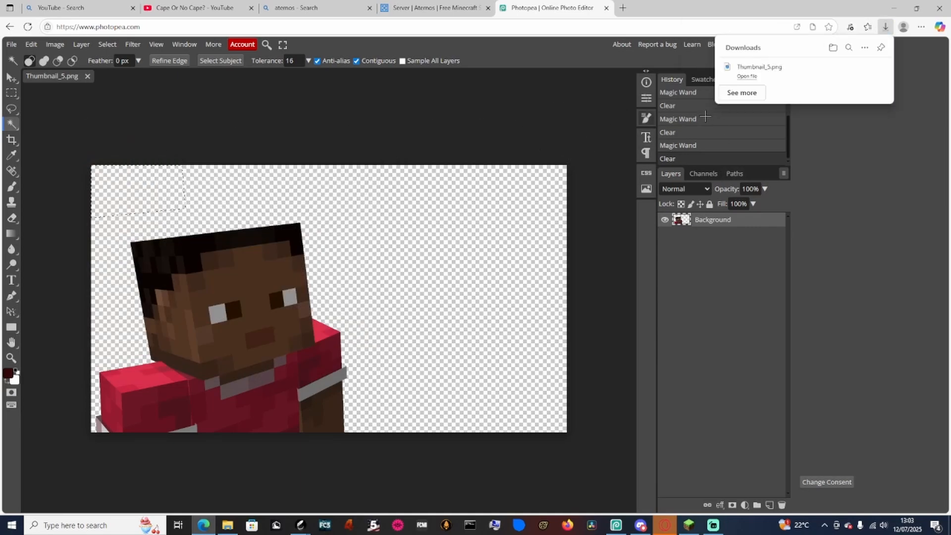
click(733, 71)
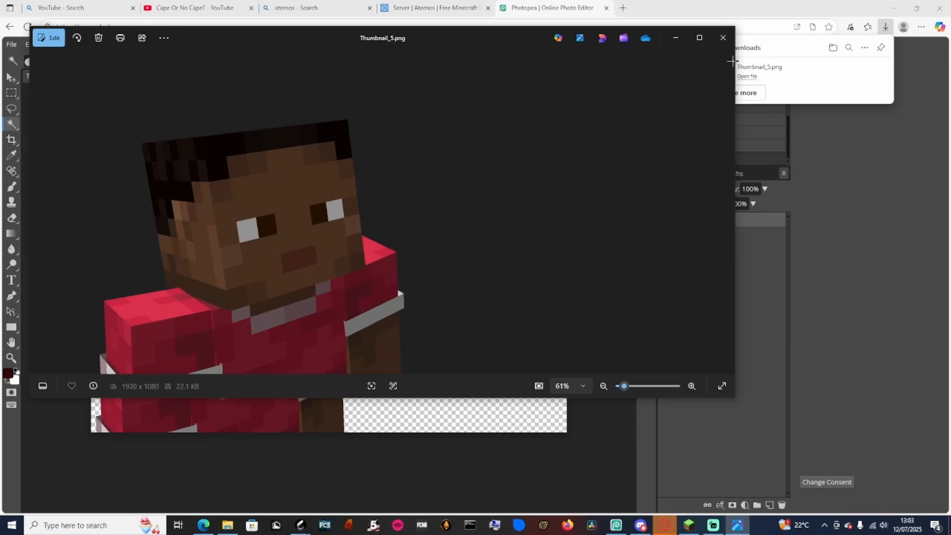
click(723, 38)
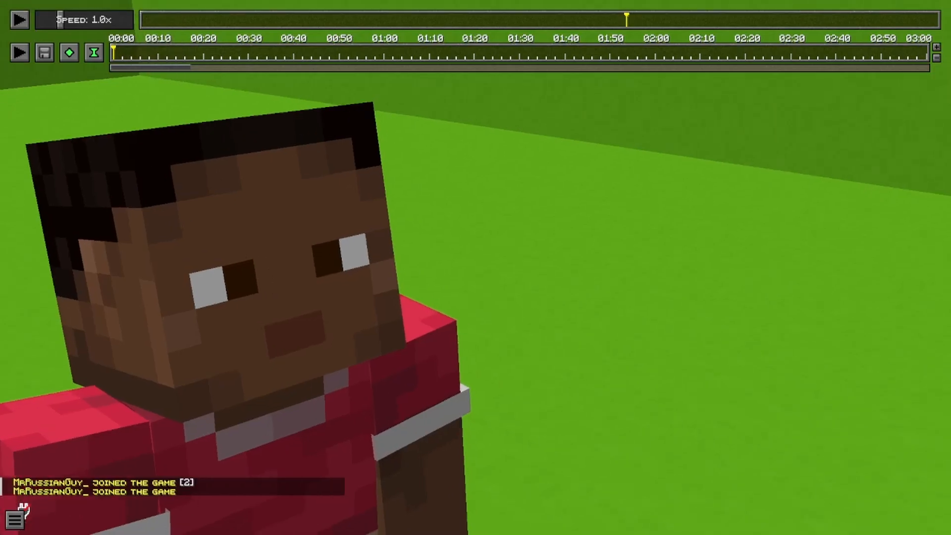
Step: Switch back to Minecraft and exit the replay
key(Escape)
click(482, 279)
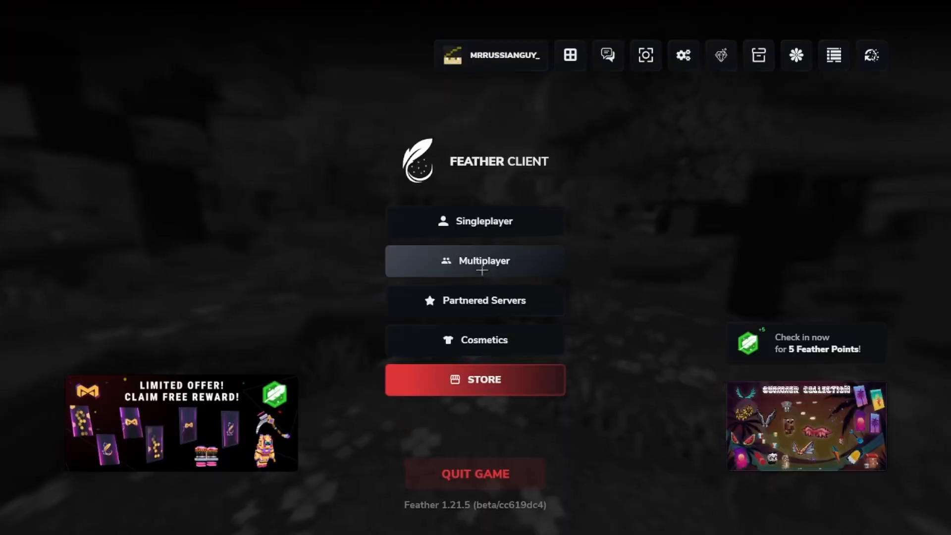
Step: Join the player's own named server from the multiplayer server list
click(482, 271)
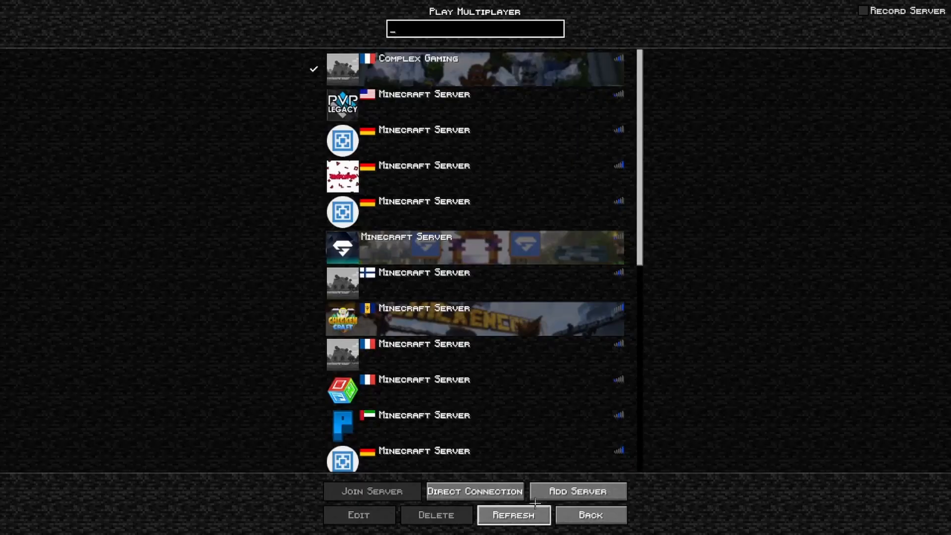
scroll(493, 344, down, 15)
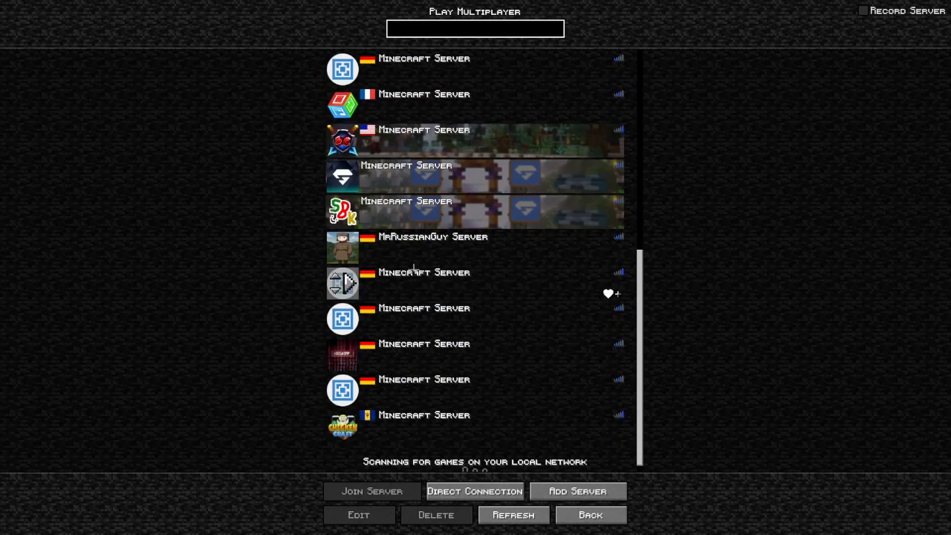
double_click(355, 251)
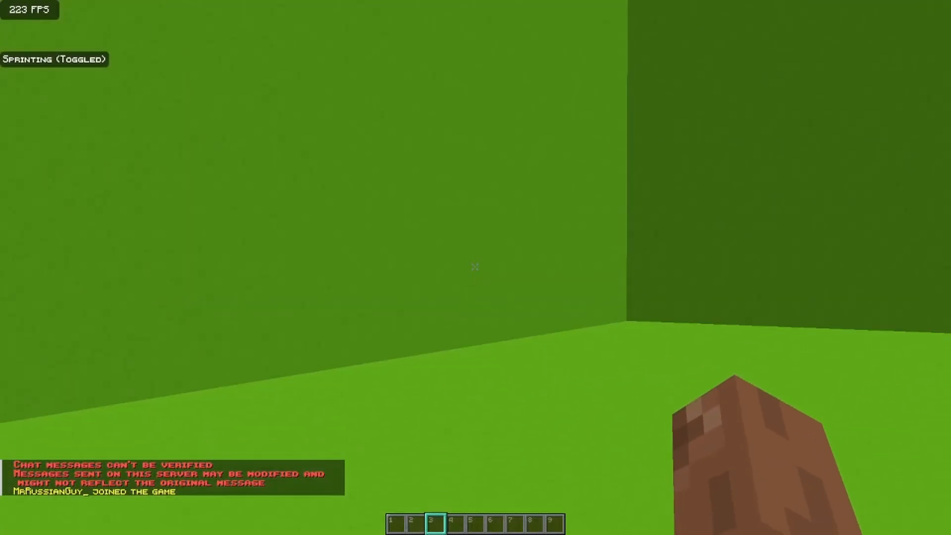
Step: Set the field of view to Quake Pro in the game options and return to the game
key(Escape)
click(422, 258)
drag(327, 38, 576, 33)
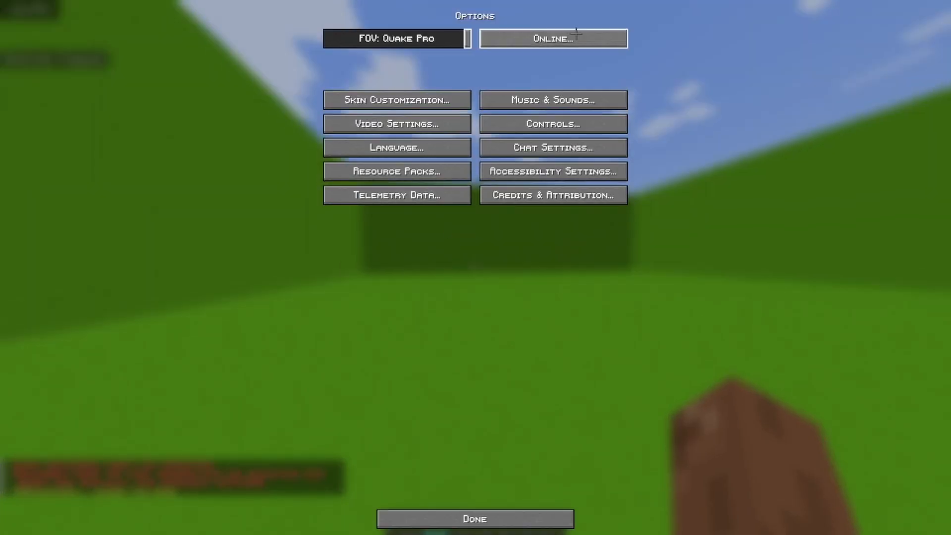
key(Escape)
key(Escape)
Step: Fly up out of the green-screen enclosure and over its walls towards the open grassland
key(space)
key(space)
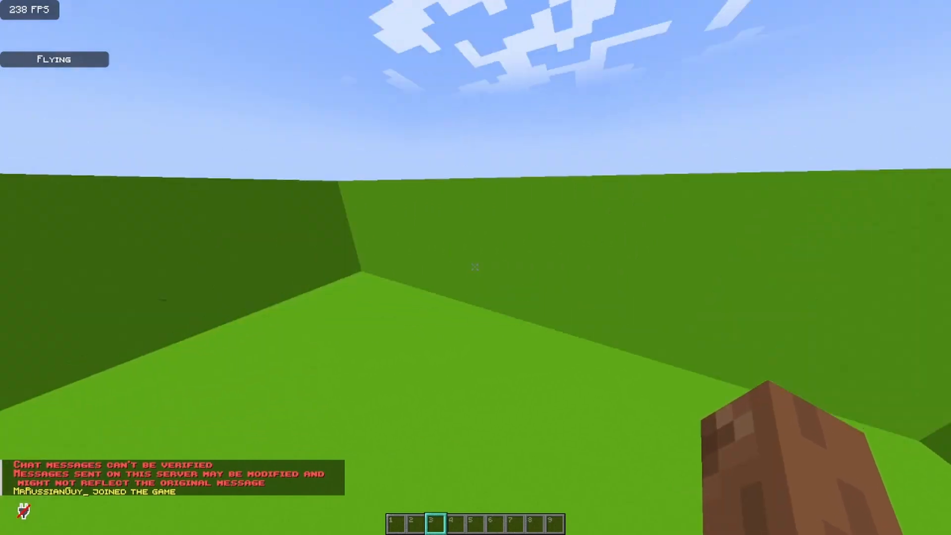
key(space)
key(w)
key(ctrl)
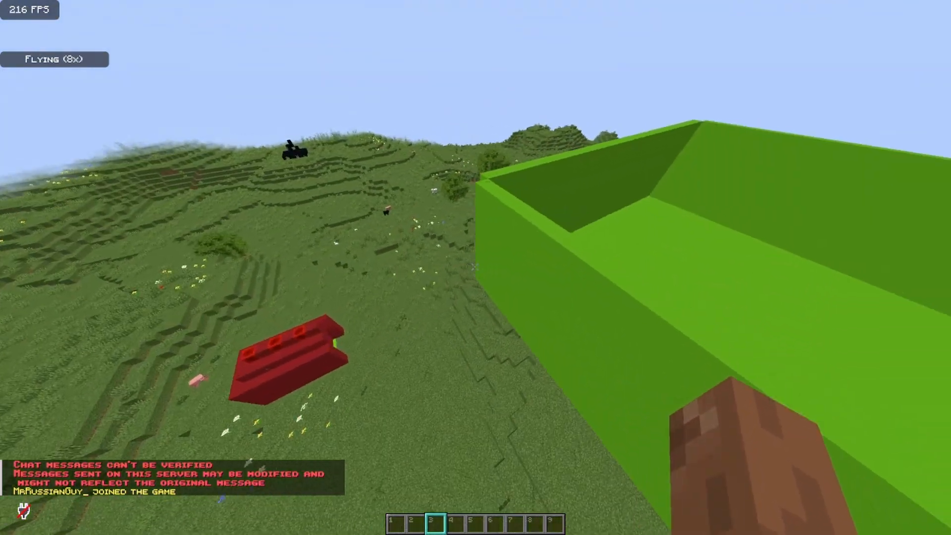
key(w)
key(shift)
key(space)
key(space)
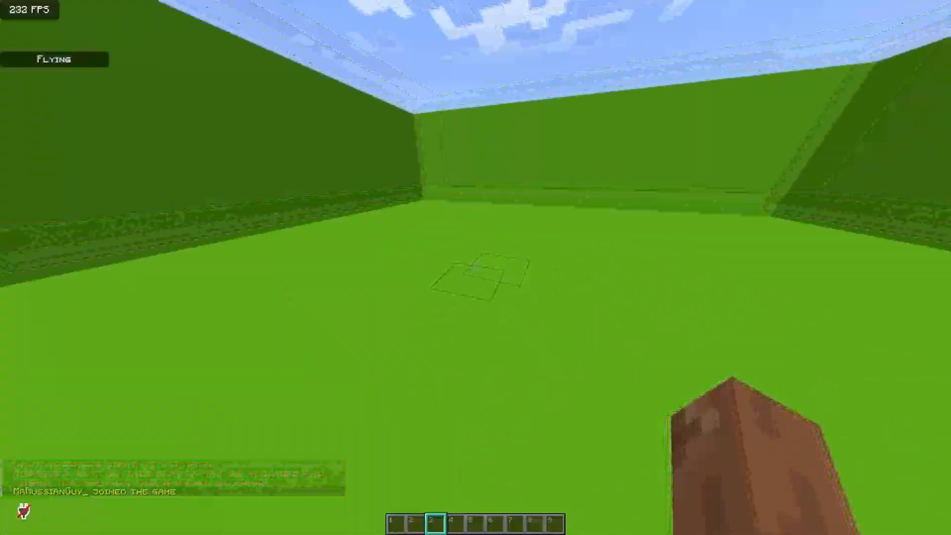
key(space)
key(w)
key(ctrl)
key(ctrl)
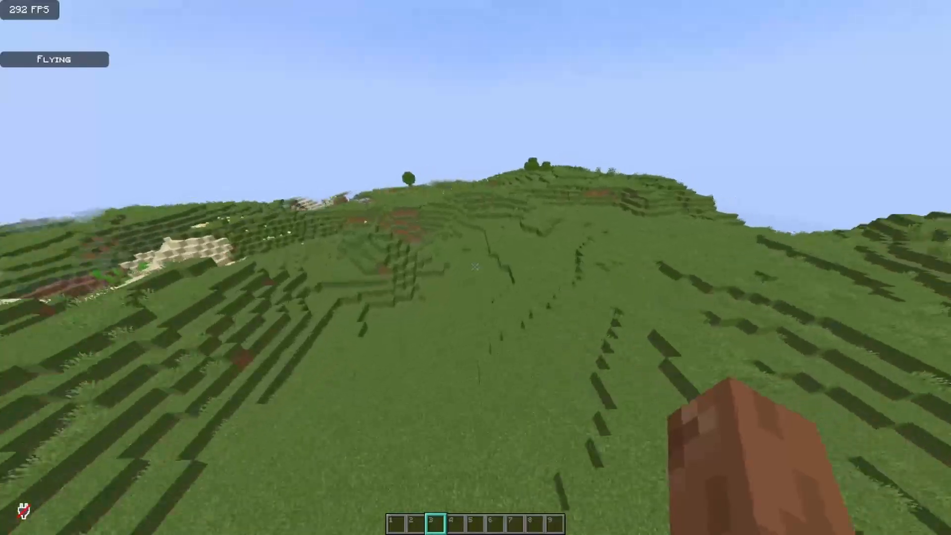
Step: Fly low over the grassy hills to an open spot for a background shot and hide the HUD to frame it
key(w)
key(shift)
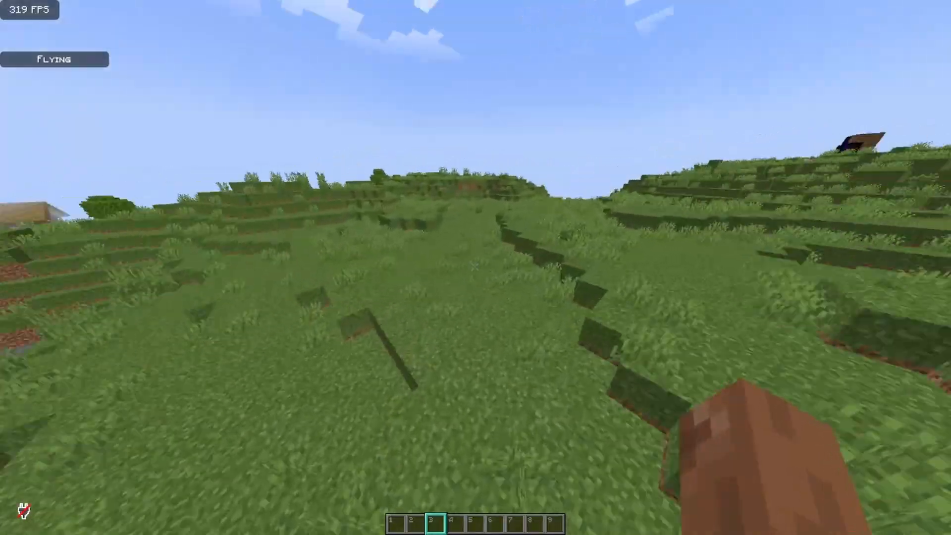
key(w)
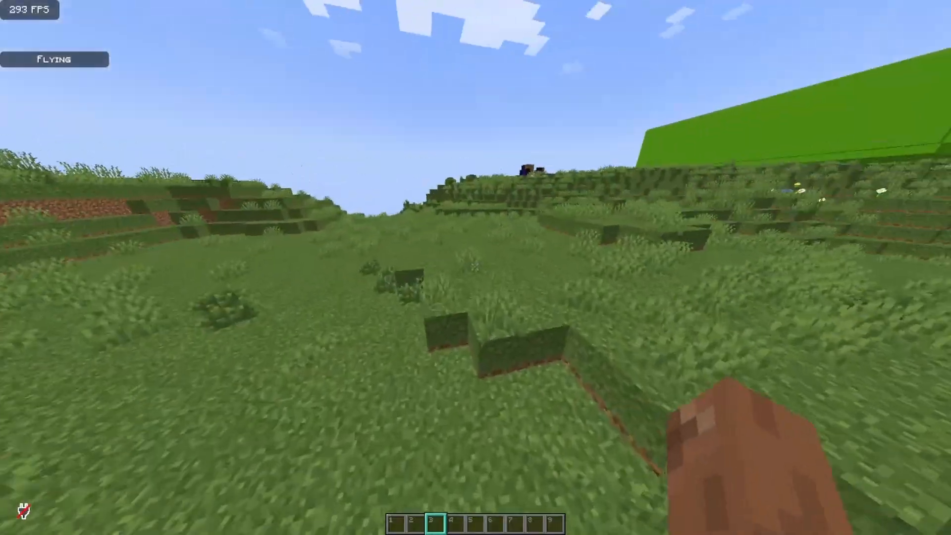
key(w)
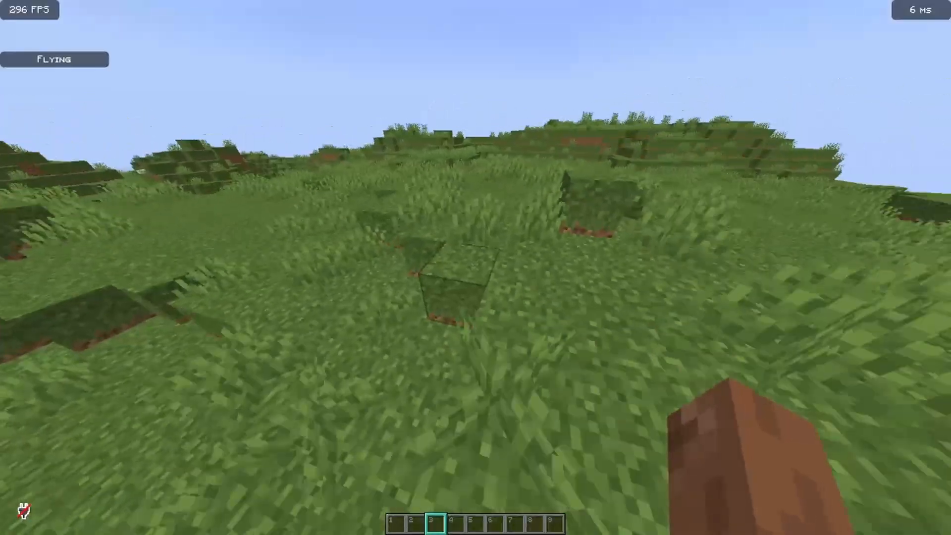
key(w)
key(F1)
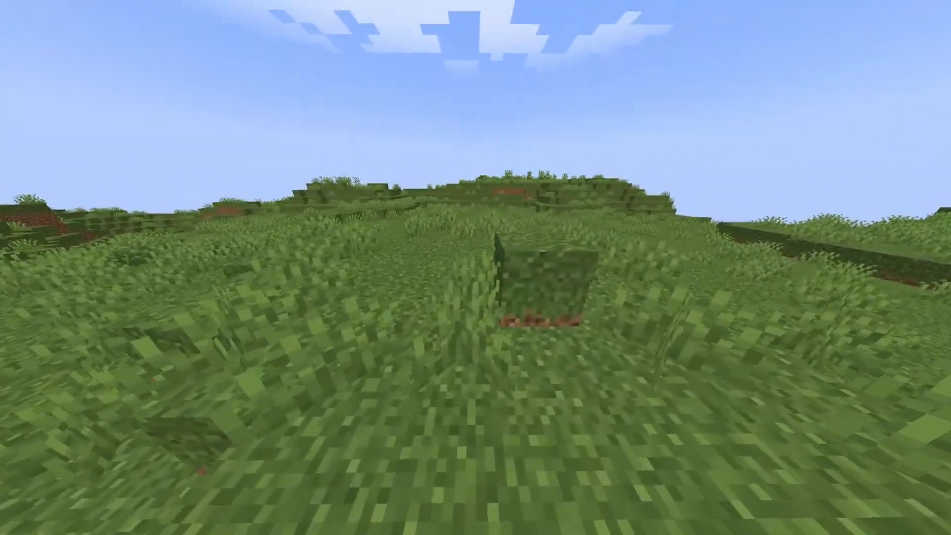
key(w)
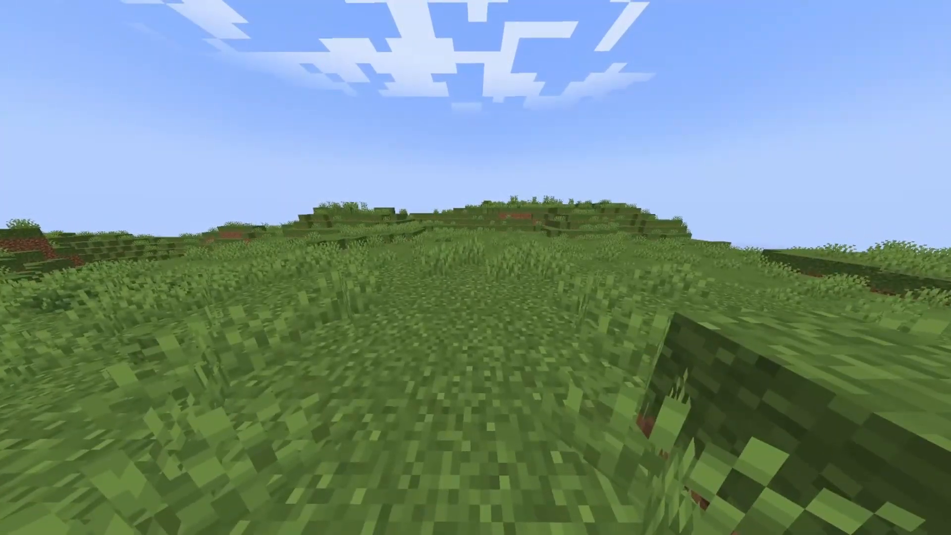
Step: Restore the HUD and lower the field of view well below Quake Pro in the game options
key(F1)
key(Escape)
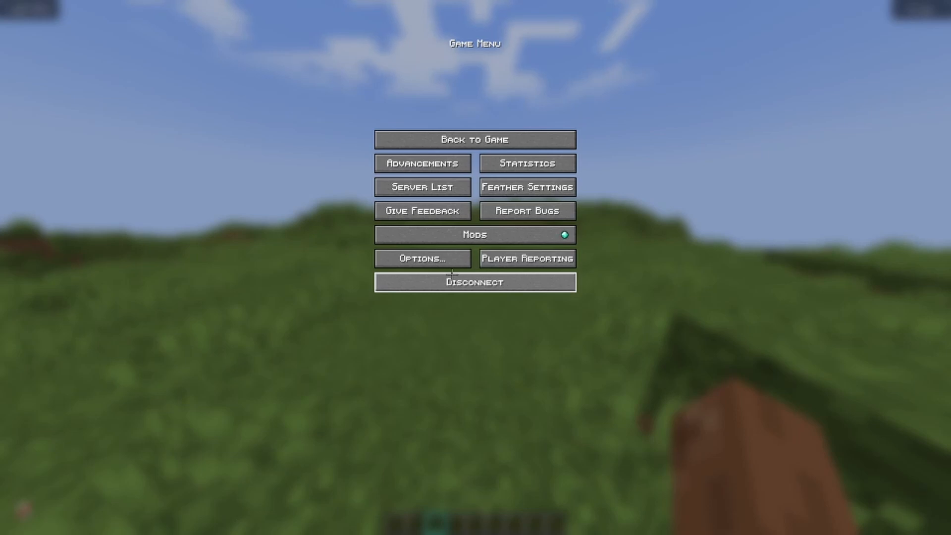
click(422, 259)
drag(468, 38, 438, 39)
key(Escape)
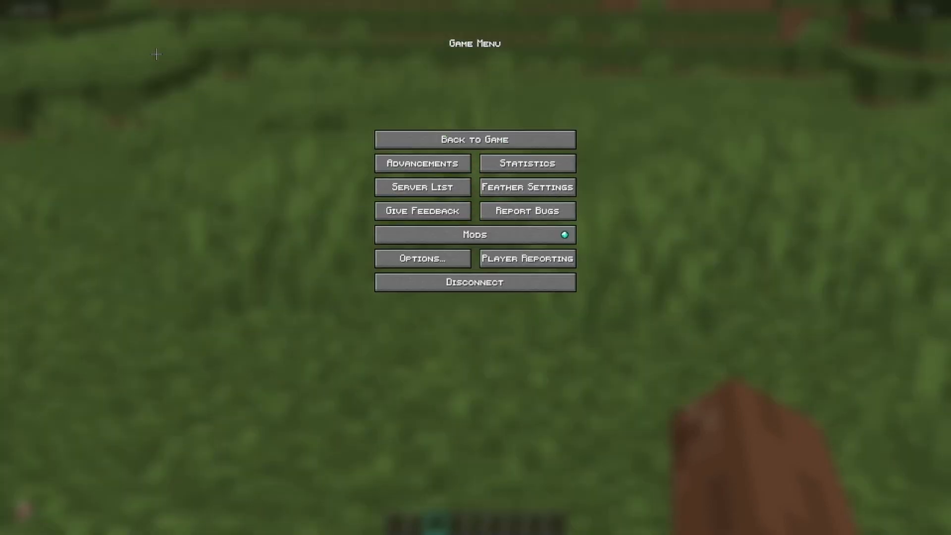
Step: Take a screenshot of the grassy landscape with the HUD hidden, restore the HUD and check the screenshot options in the chat
key(Escape)
key(F1)
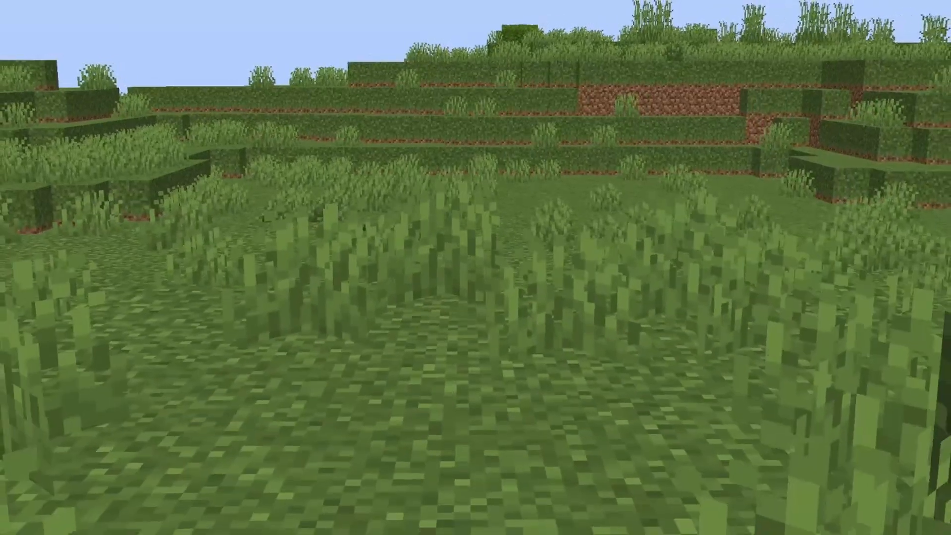
key(F2)
key(F1)
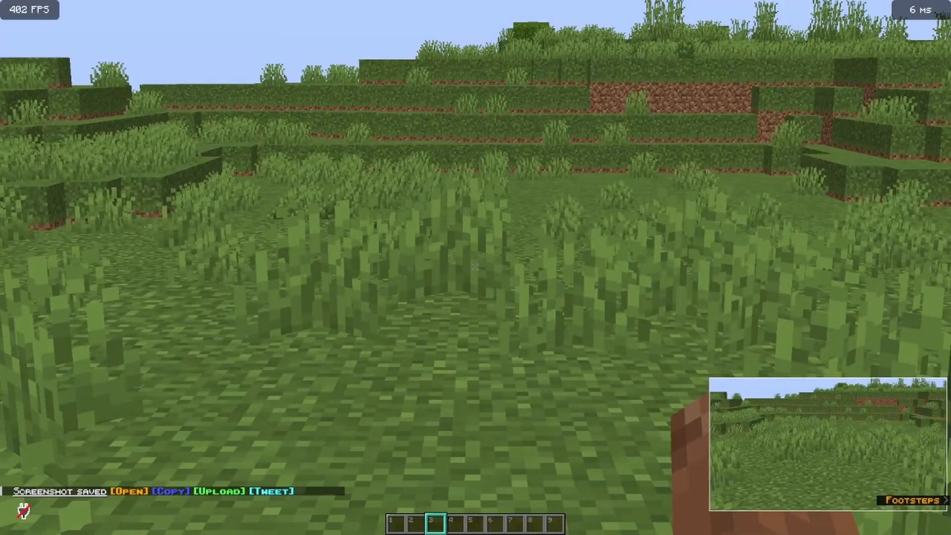
key(t)
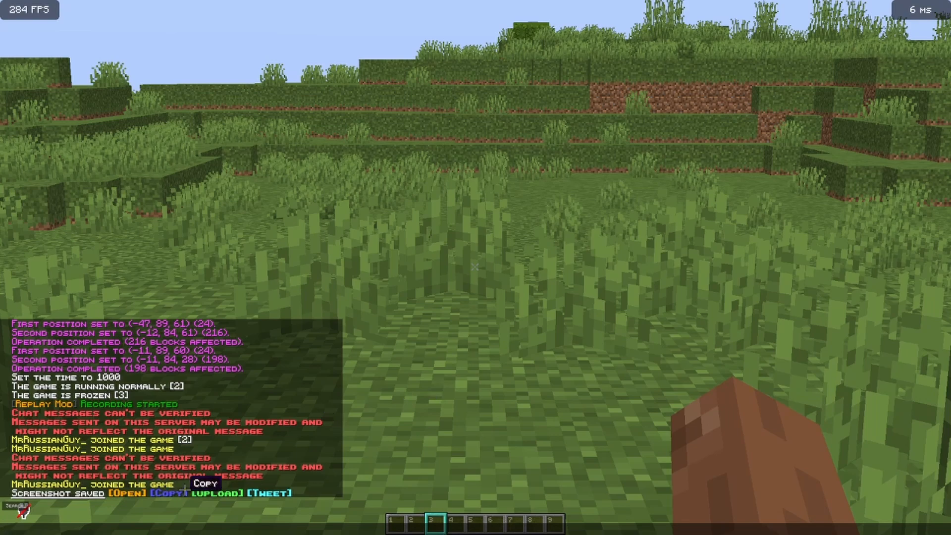
key(Escape)
Step: Set the field of view back to Quake Pro and return to the game
key(Escape)
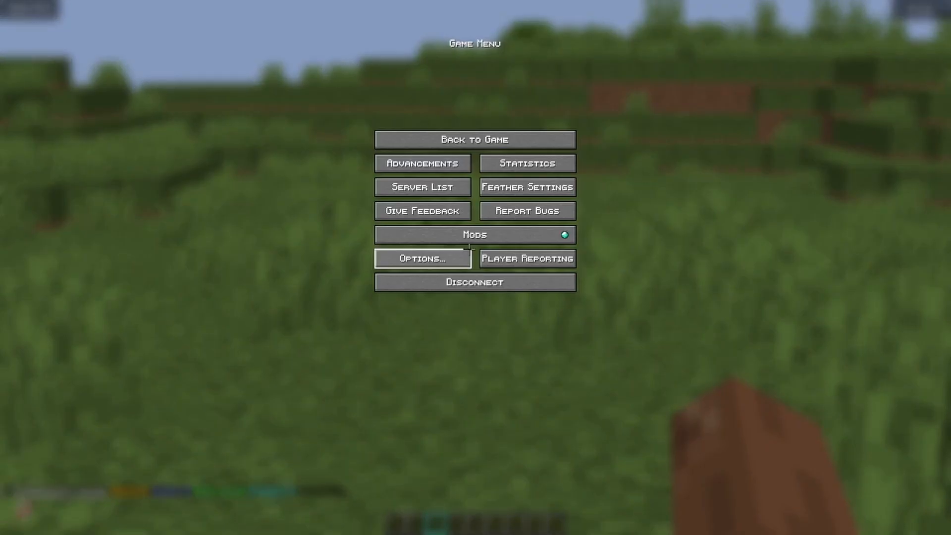
click(451, 258)
drag(416, 46, 492, 100)
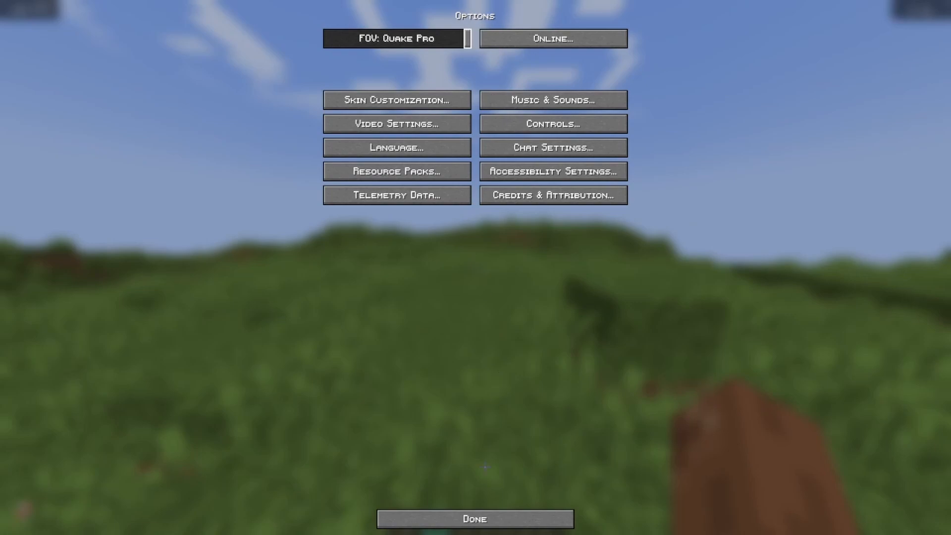
click(477, 515)
click(475, 139)
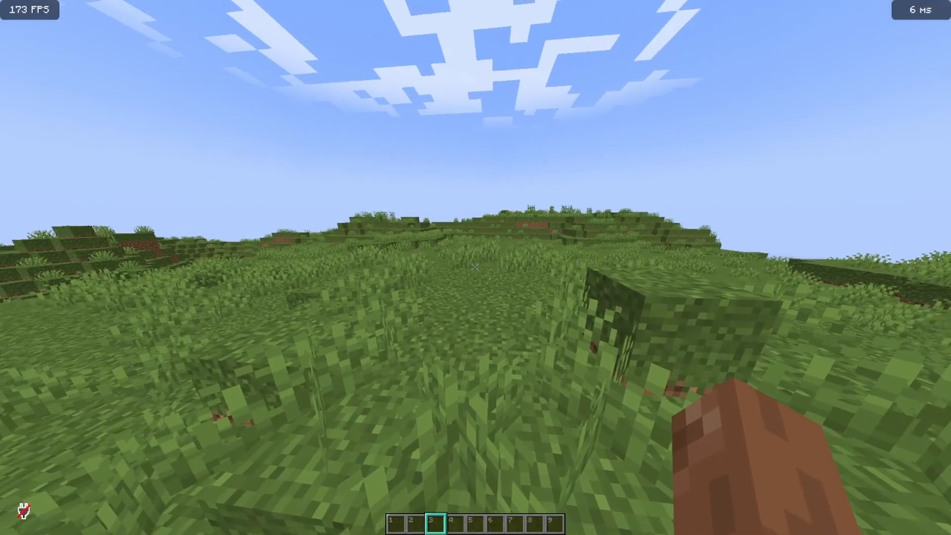
Step: Switch from the game to the Windows desktop and open the %appdata% folder with the Run command
key(Escape)
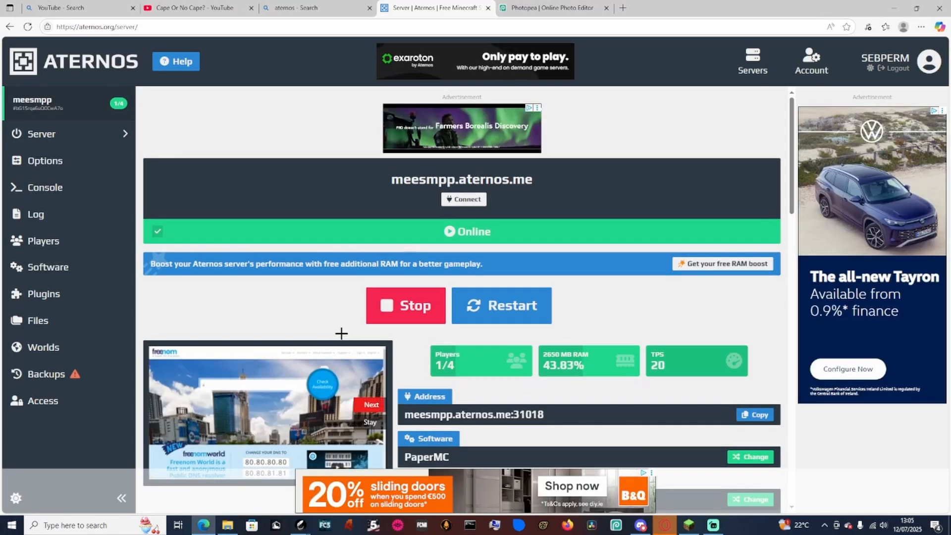
key(super+r)
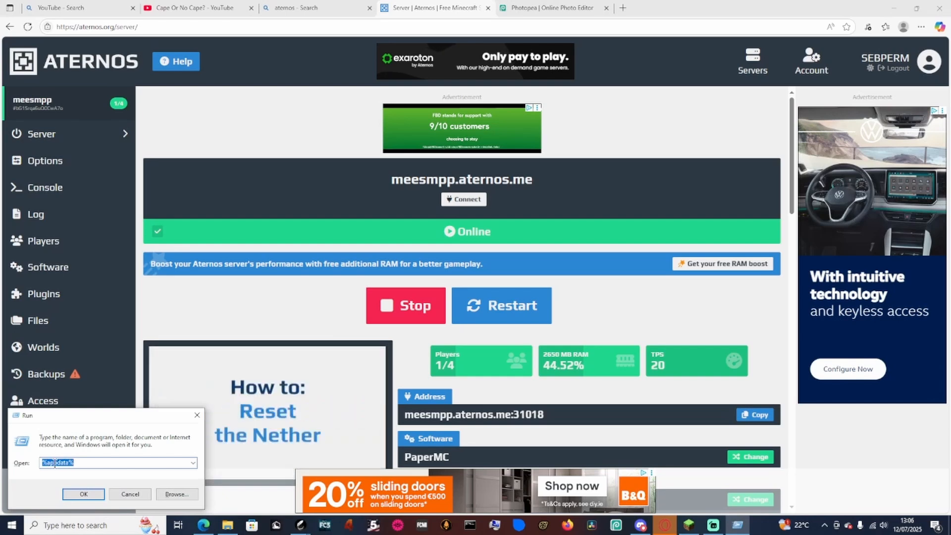
click(70, 462)
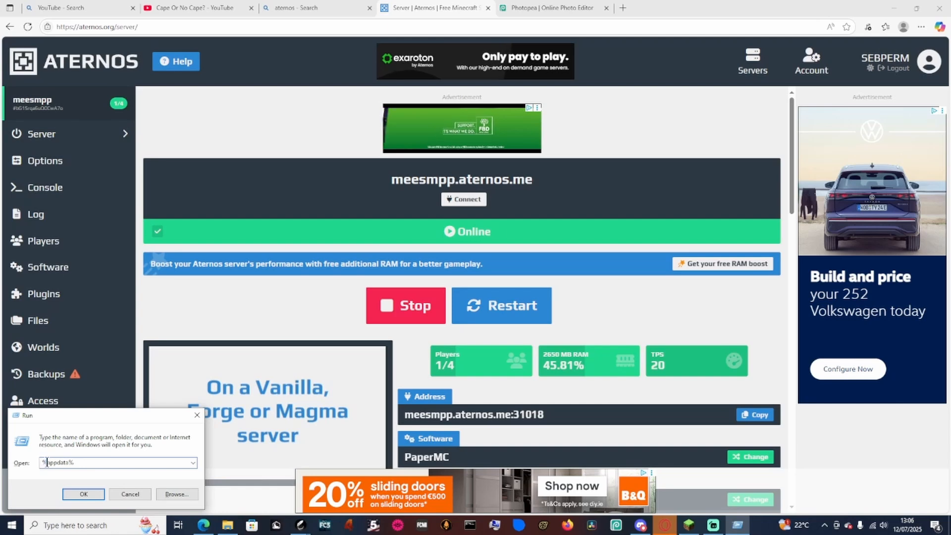
drag(46, 462, 68, 463)
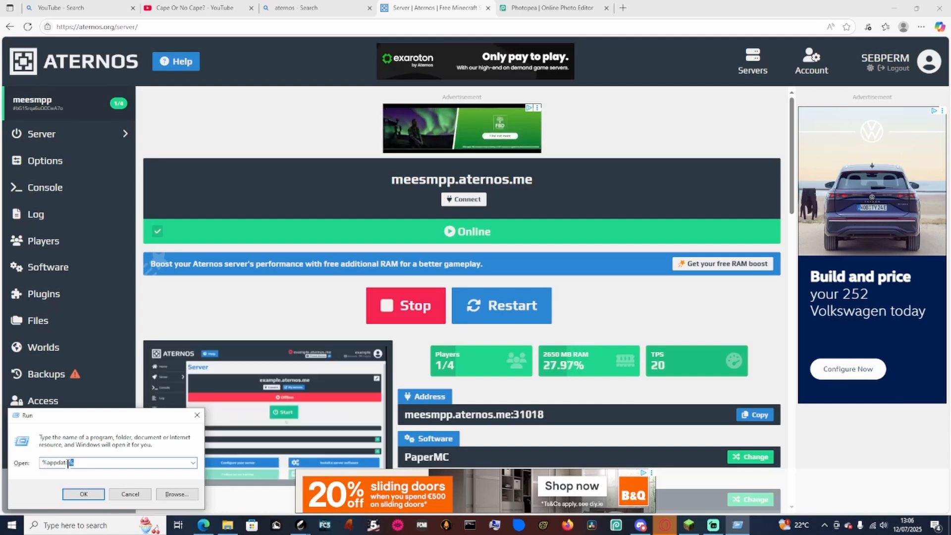
click(82, 494)
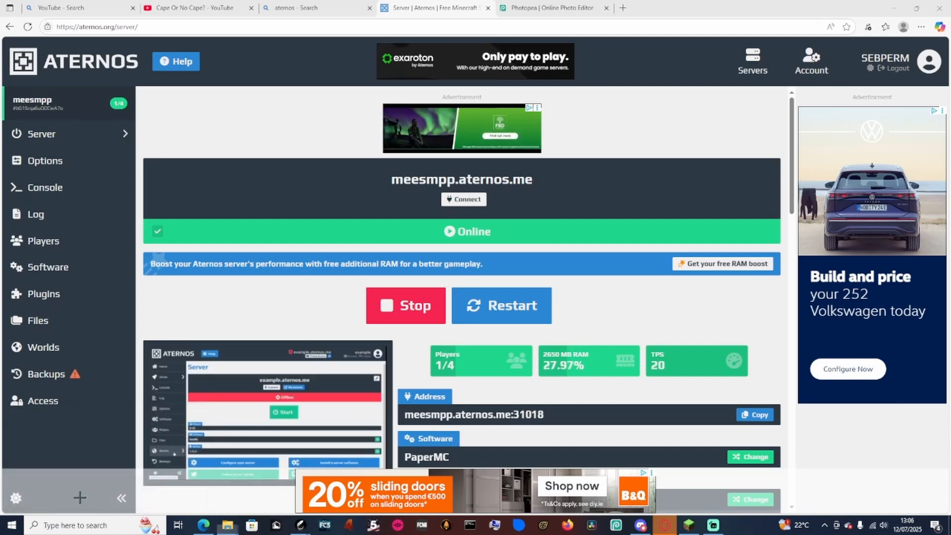
drag(950, 238, 237, 114)
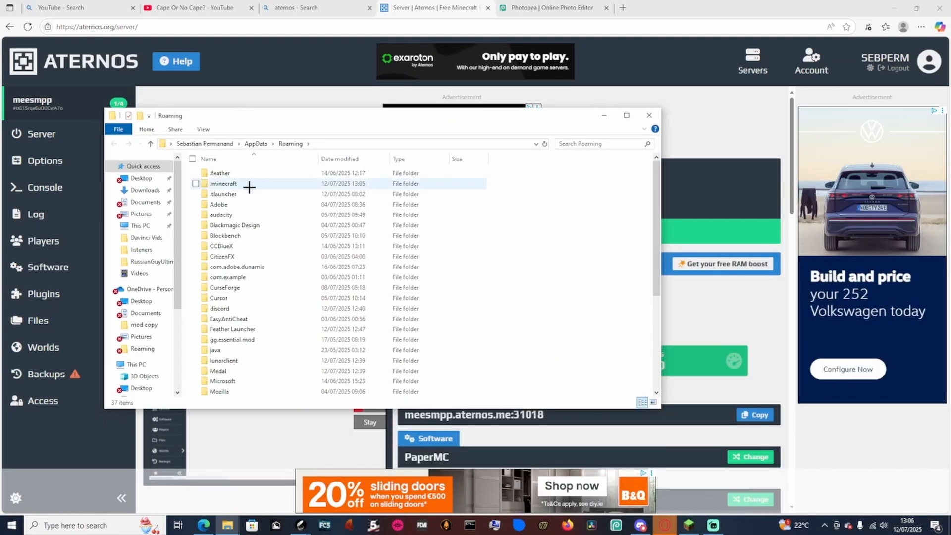
Step: Open the screenshots folder inside .minecraft and select the newest screenshot
double_click(234, 181)
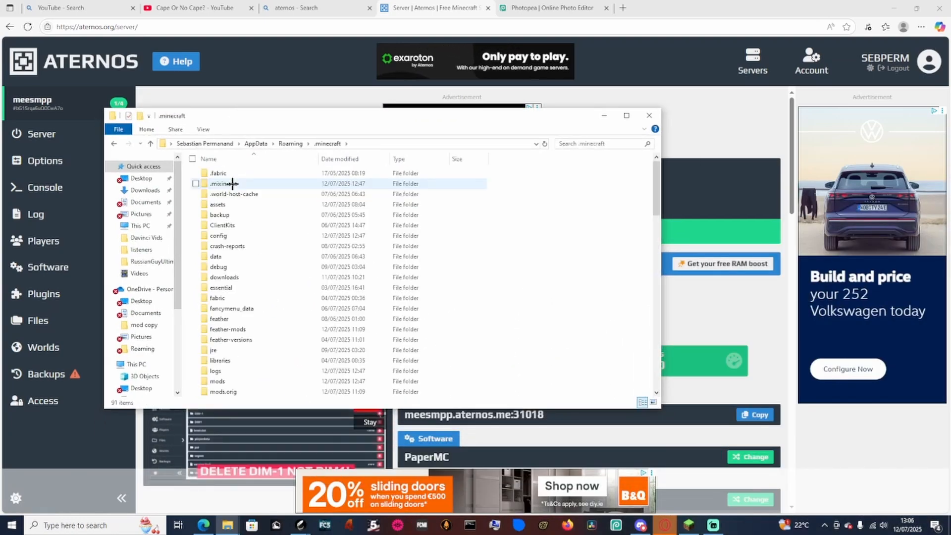
scroll(260, 281, down, 7)
scroll(260, 282, down, 1)
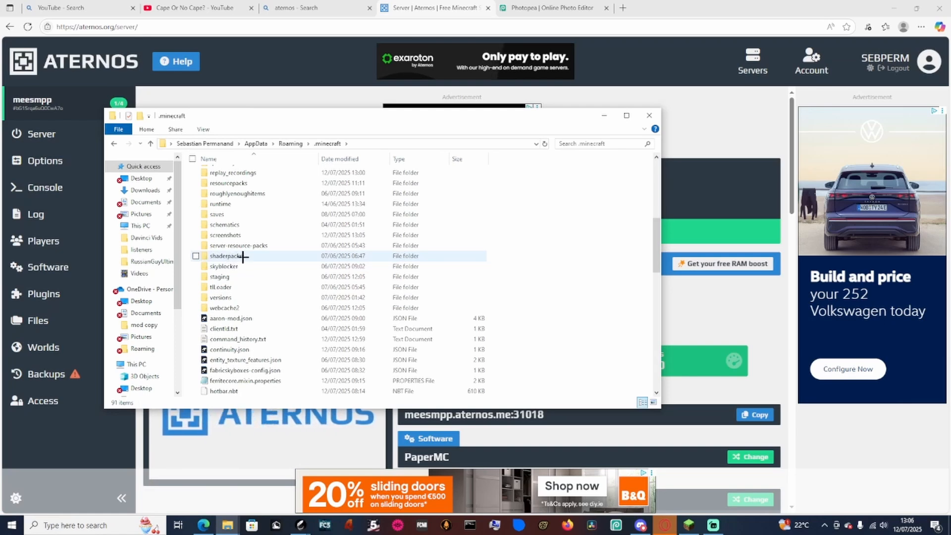
double_click(247, 238)
key(Right)
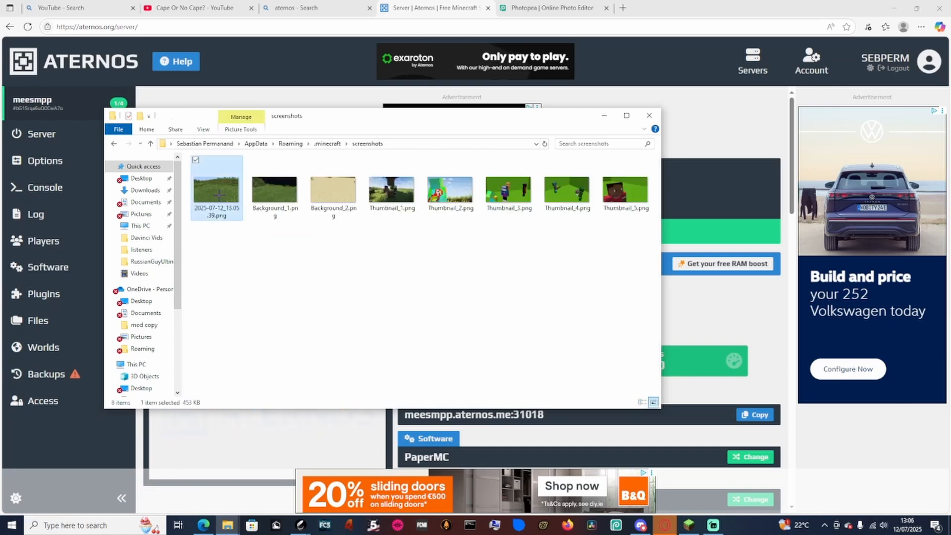
Step: Rename the newest screenshot to Background_3 and open it for a preview
right_click(220, 193)
click(251, 492)
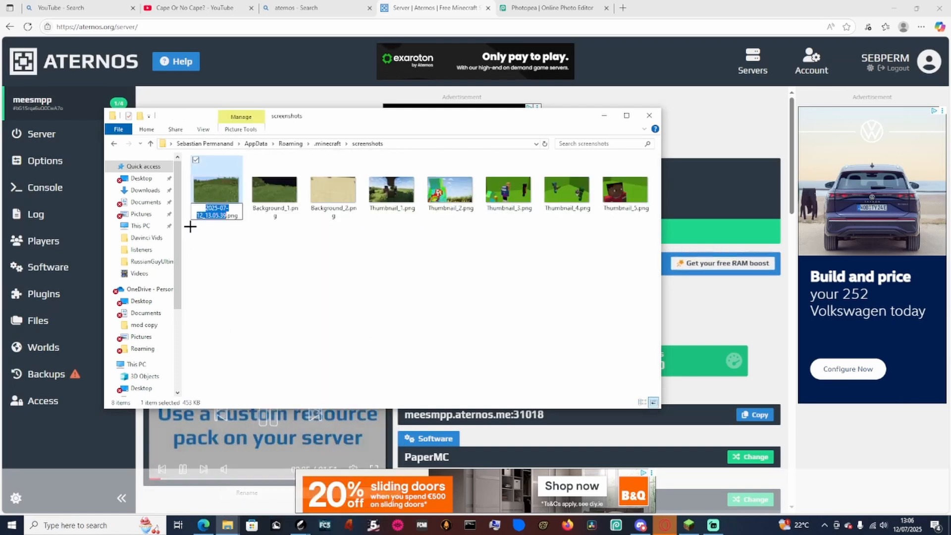
text(Background)
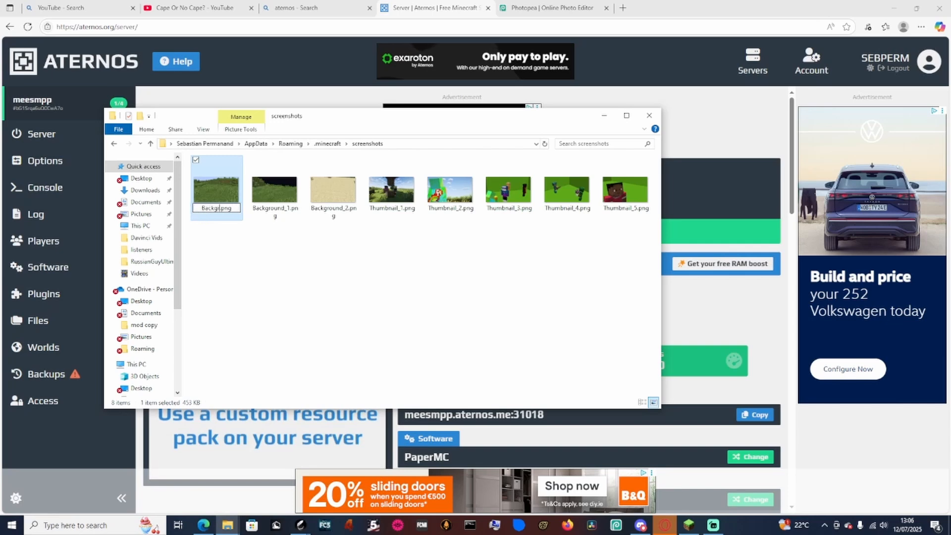
text(_3)
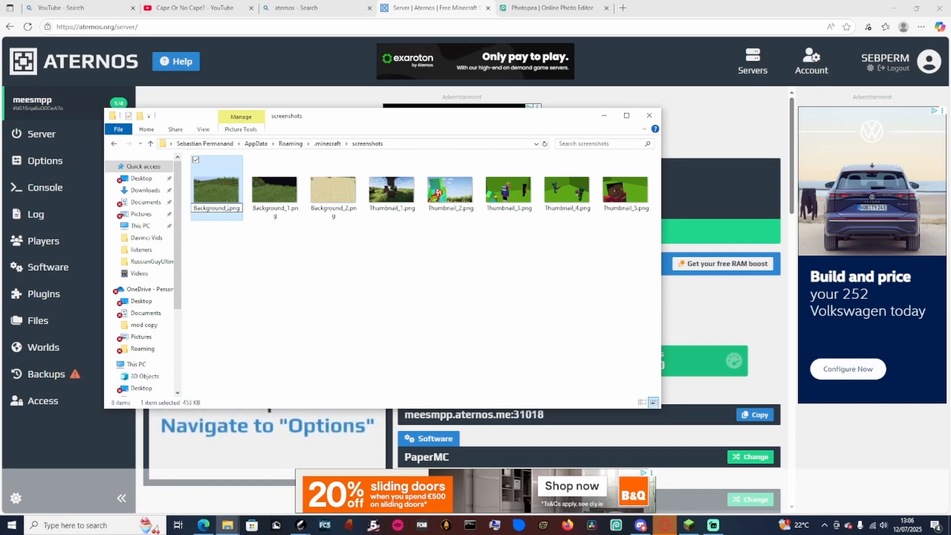
key(Return)
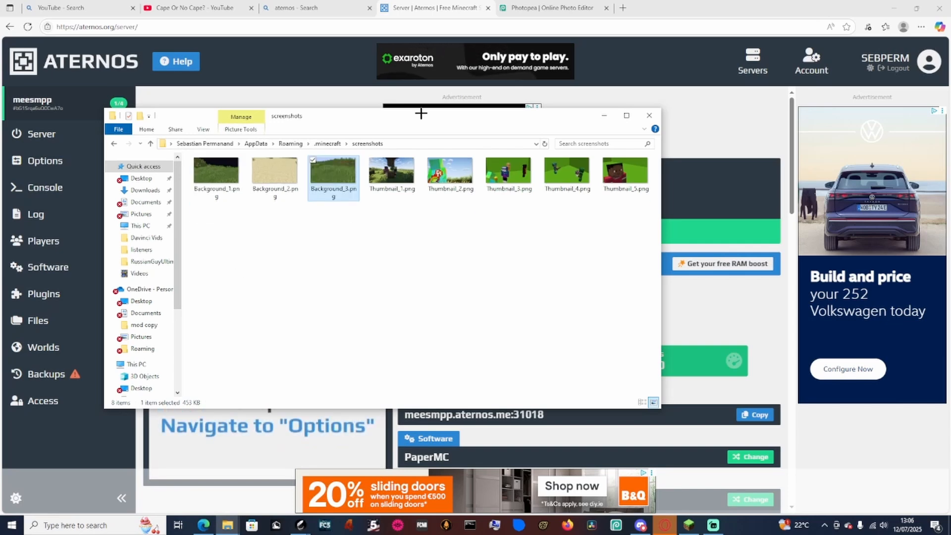
double_click(356, 188)
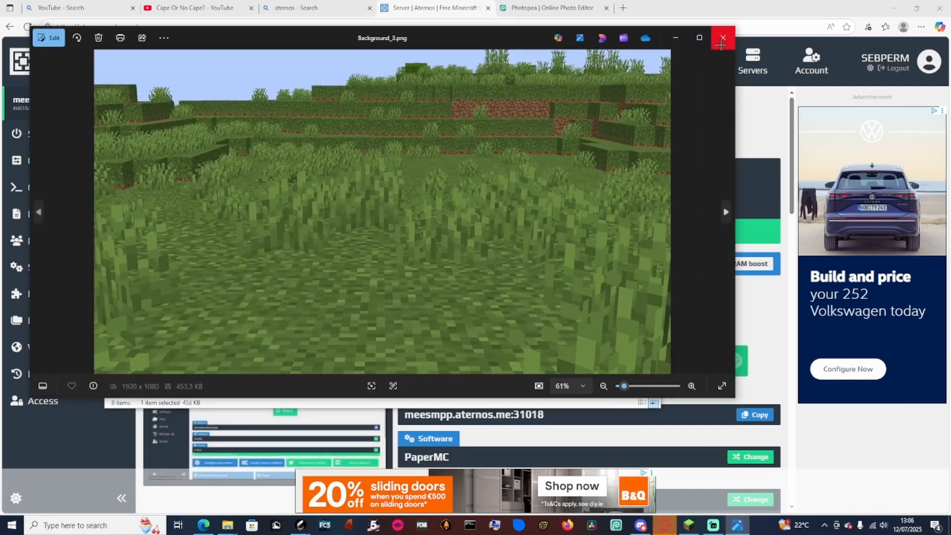
Step: Close the preview, switch to the Photopea browser tab, reload it to clear the old project, and open Background_3.png from the screenshots folder
click(723, 39)
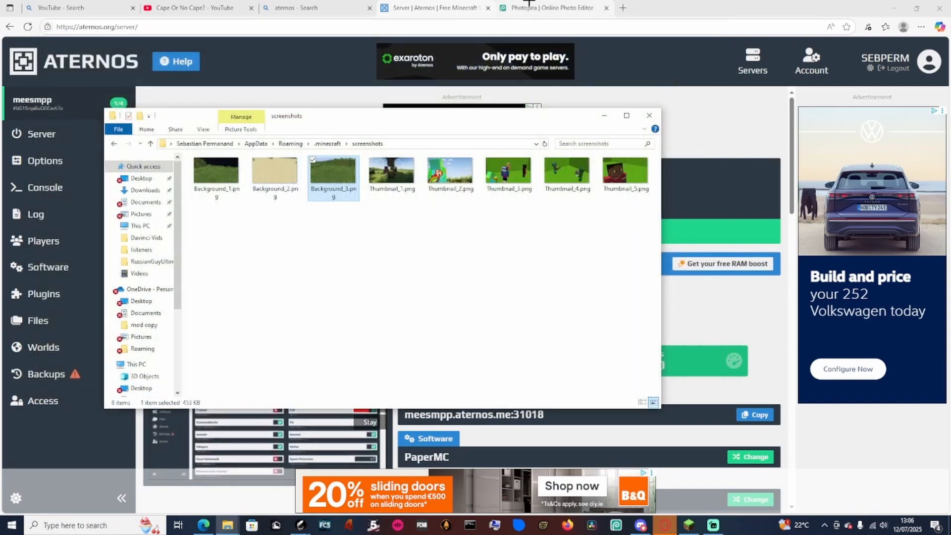
click(545, 7)
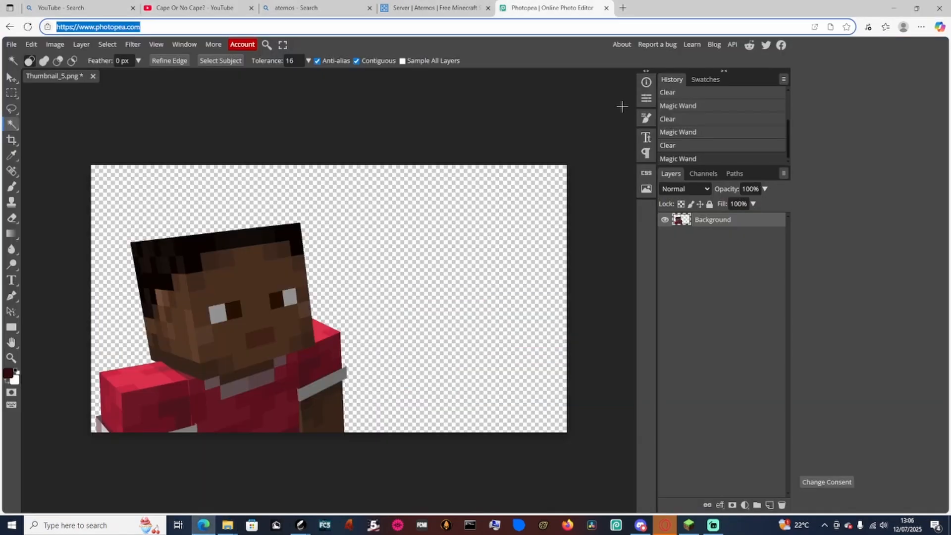
click(28, 26)
click(522, 81)
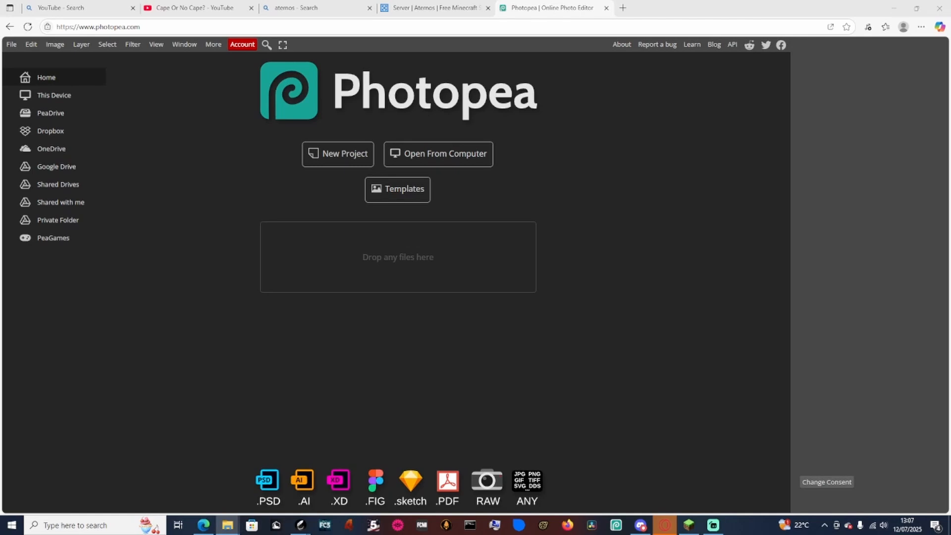
drag(949, 90, 456, 253)
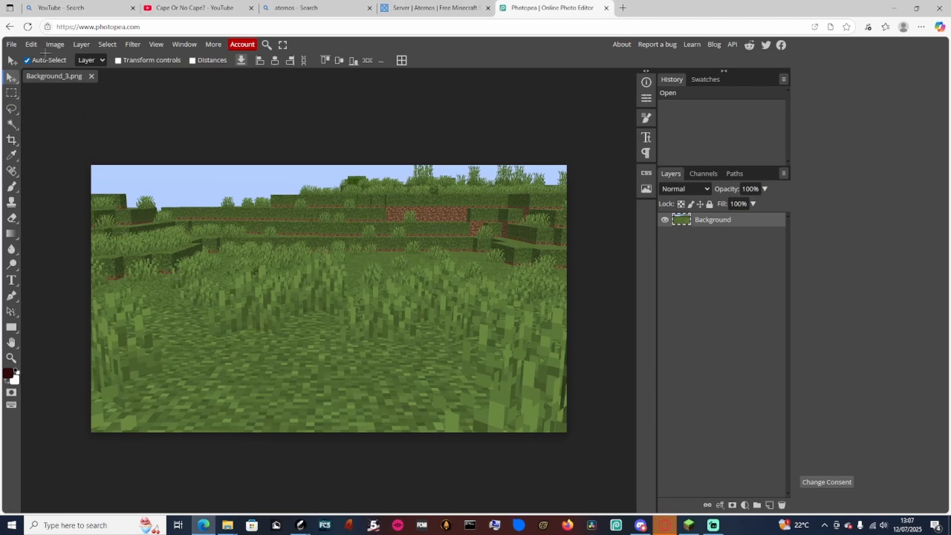
Step: Place Thumbnail_5.png from the Downloads folder into the background image as a new layer
click(11, 44)
click(39, 80)
scroll(40, 80, up, 2)
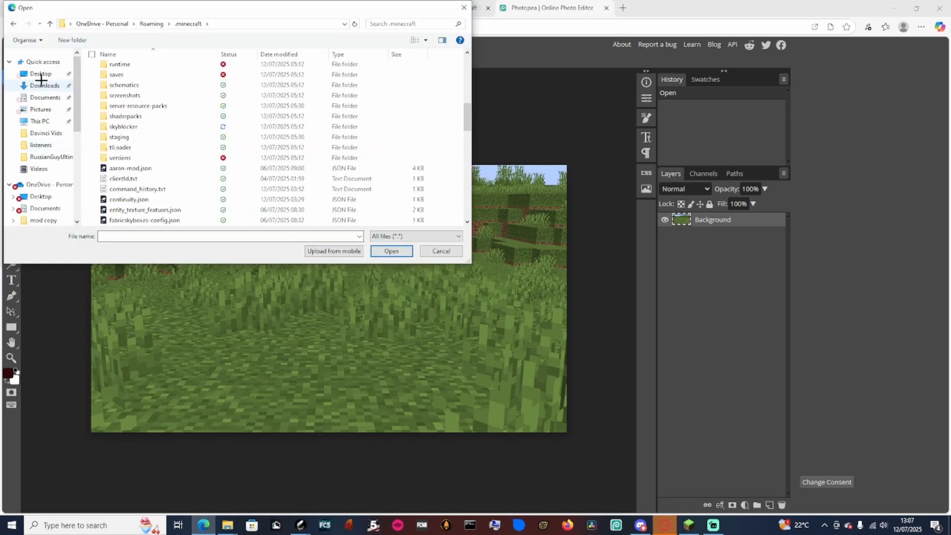
click(44, 85)
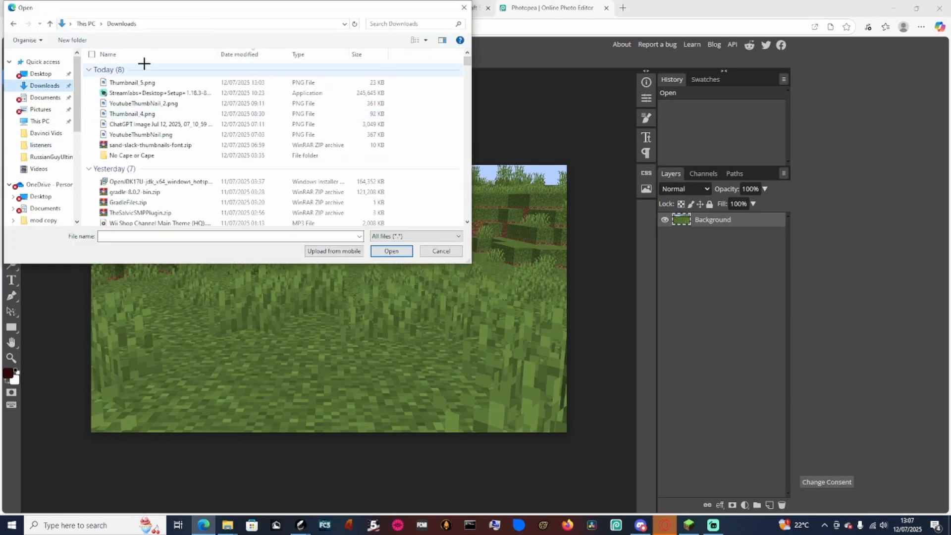
double_click(178, 85)
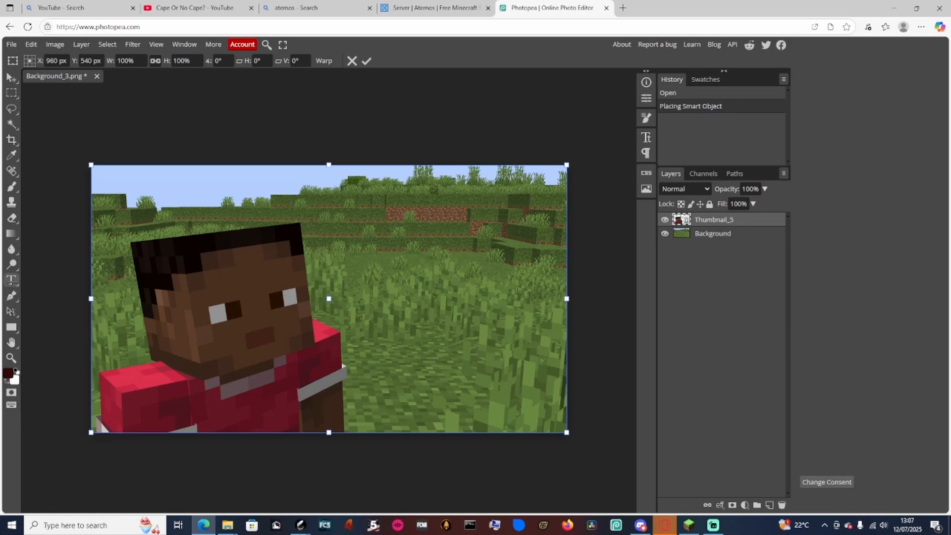
Step: Start a text layer in the image area beside the character's head, with black as the text color and a size of 123 px
click(11, 280)
click(357, 222)
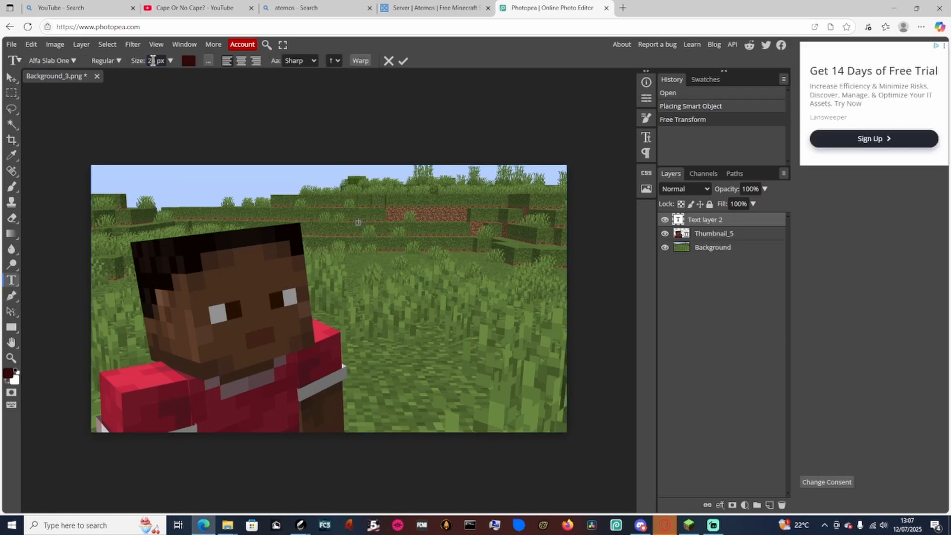
click(188, 60)
drag(150, 184, 83, 259)
click(293, 140)
click(171, 60)
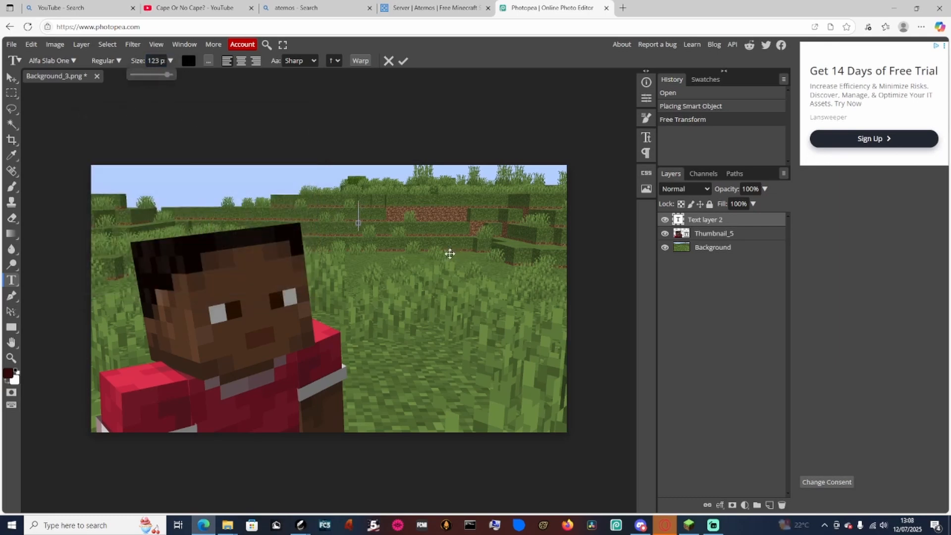
click(309, 114)
Step: Enter "Thumbnail" as the first line of the text layer
text(S)
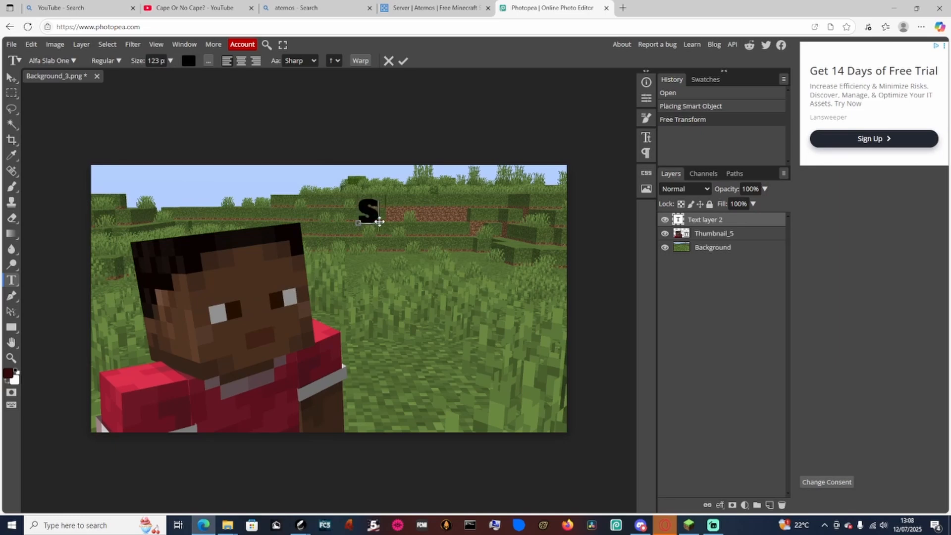
key(BackSpace)
text(Thumb)
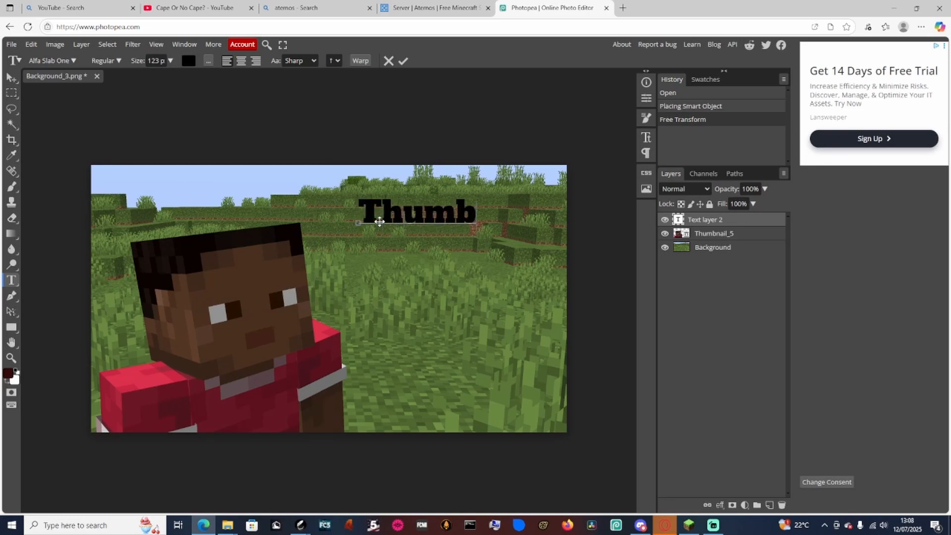
text(Nail)
key(BackSpace)
key(BackSpace)
key(BackSpace)
key(BackSpace)
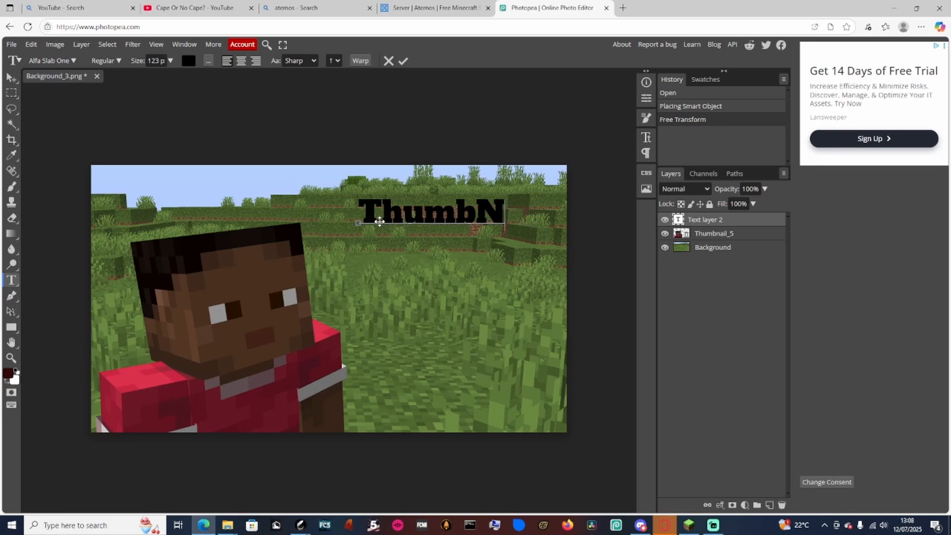
text(nal)
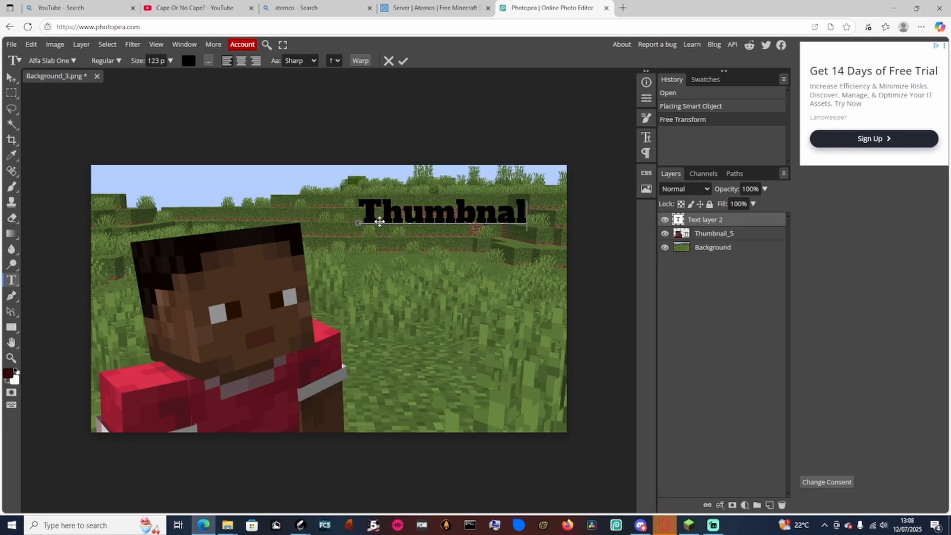
key(BackSpace)
text(il)
Step: Add "Tutorial" as the second line of the text and move the text slightly down and to the right on the canvas
text(Tur)
key(BackSpace)
text(t)
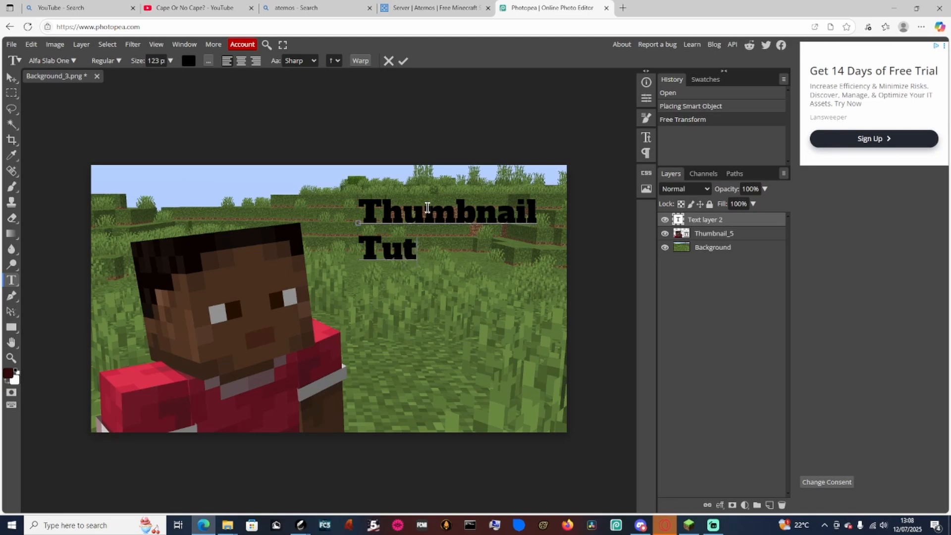
text(oriaal)
key(BackSpace)
key(BackSpace)
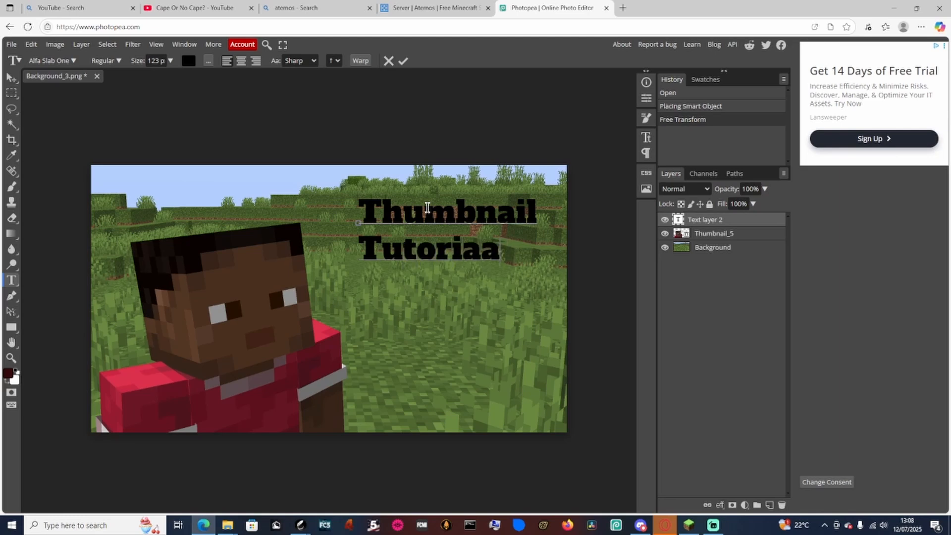
text(l)
key(F11)
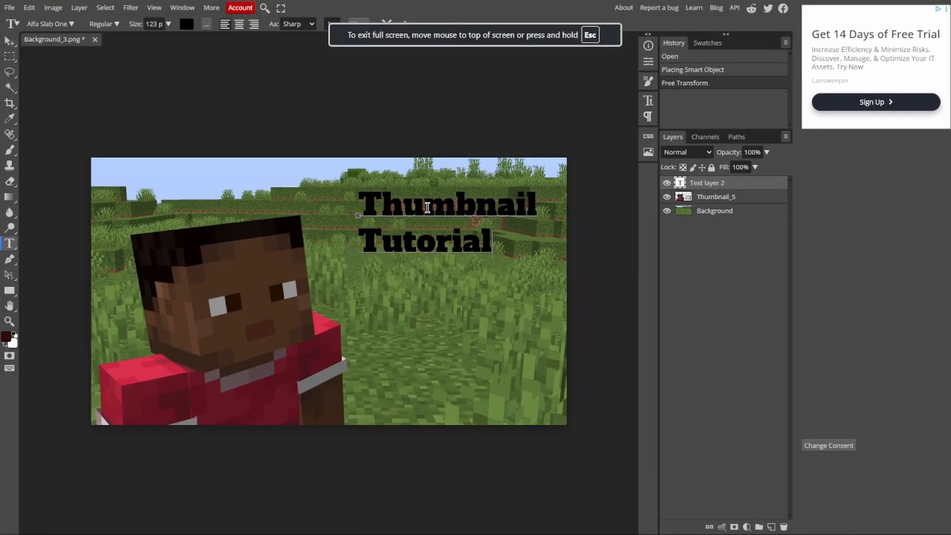
key(BackSpace)
text(l)
key(F11)
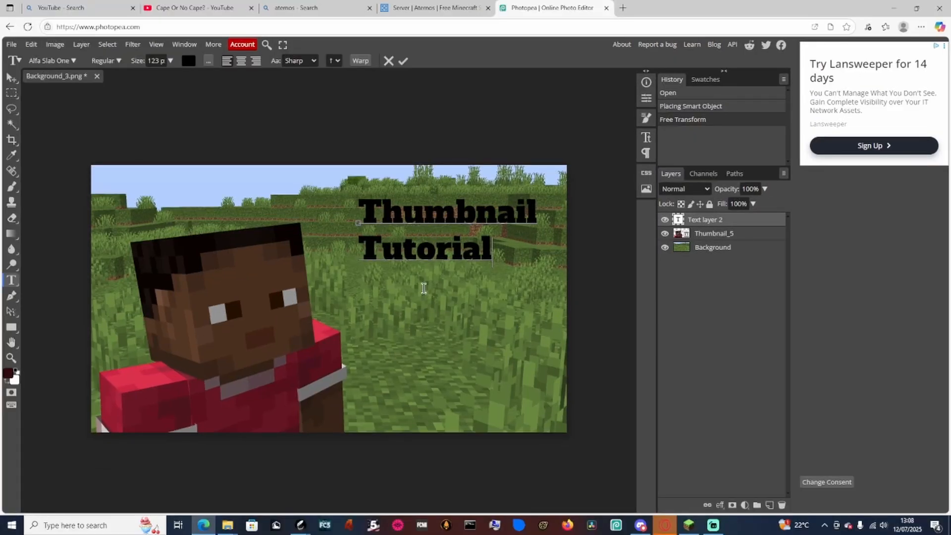
drag(412, 189, 423, 207)
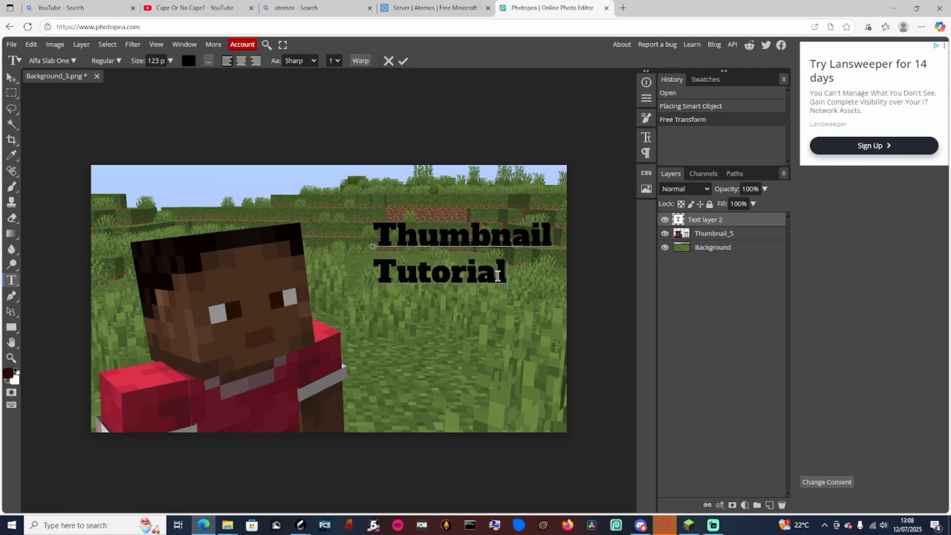
Step: Export the image as a PNG named YoutubeThumbNail_3 and open the downloaded file for a preview
click(11, 44)
mouse_move(39, 193)
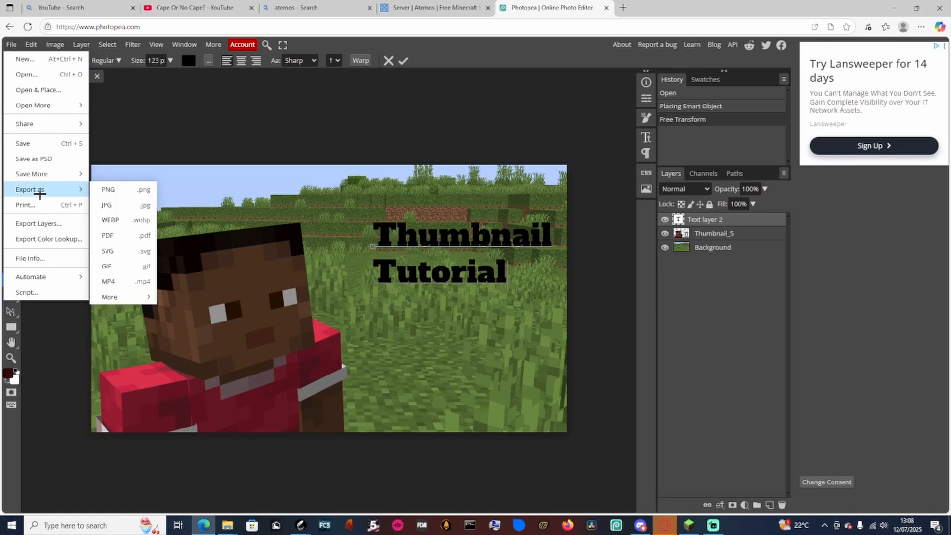
click(104, 189)
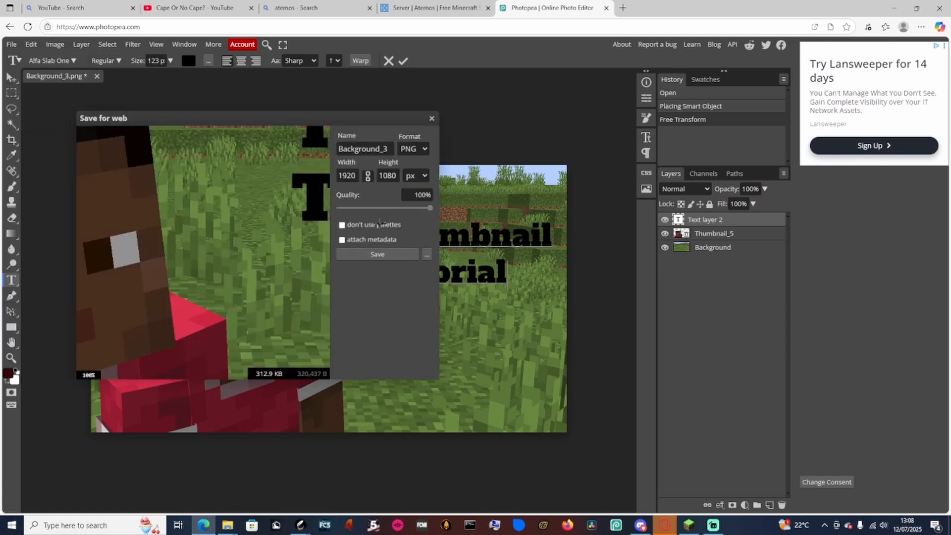
click(376, 149)
double_click(377, 150)
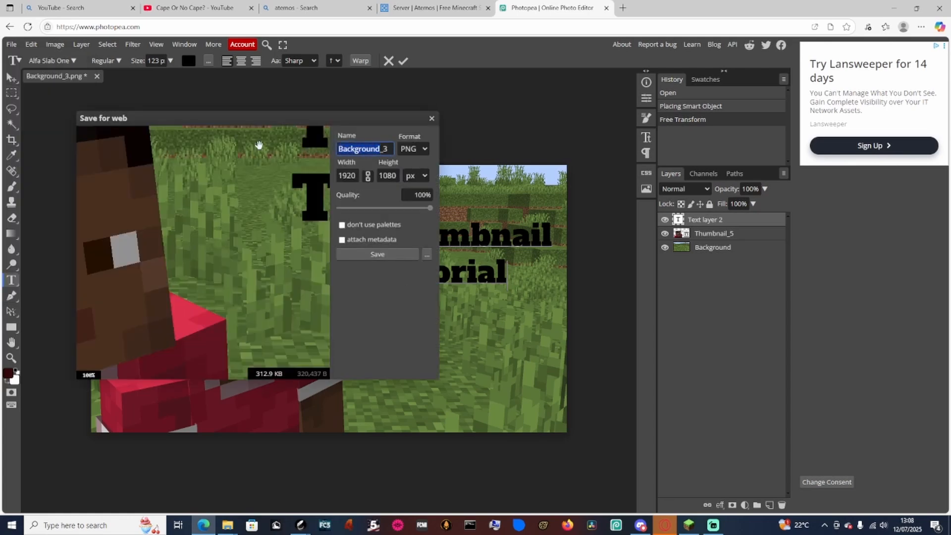
key(BackSpace)
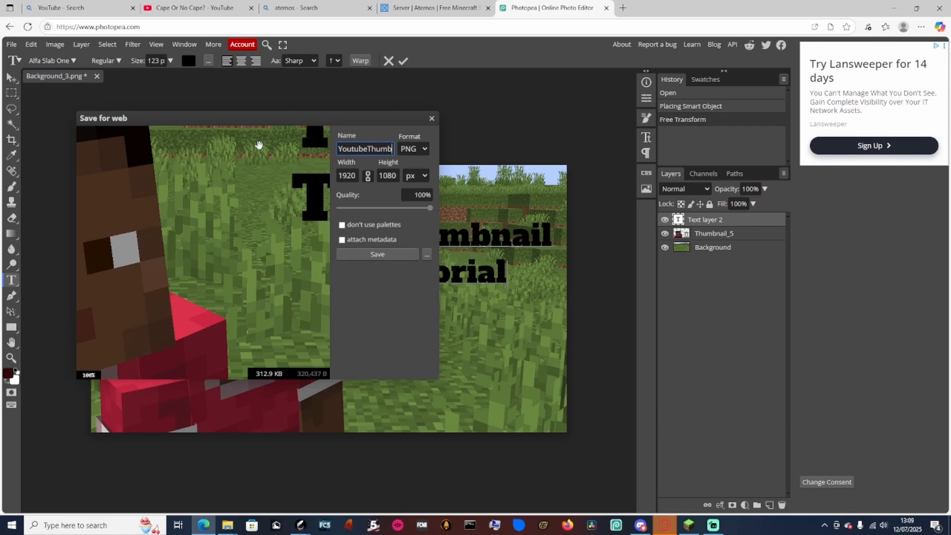
text(Nail)
click(373, 255)
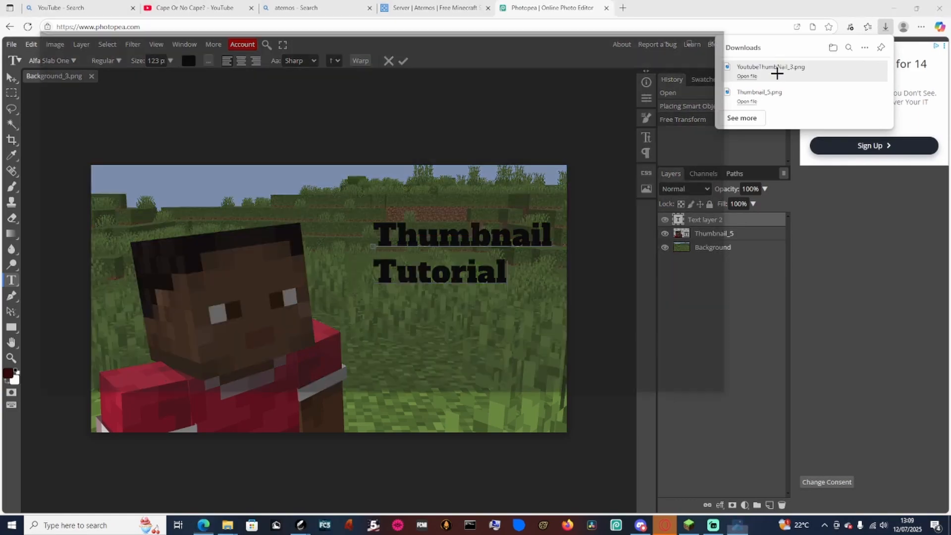
click(777, 74)
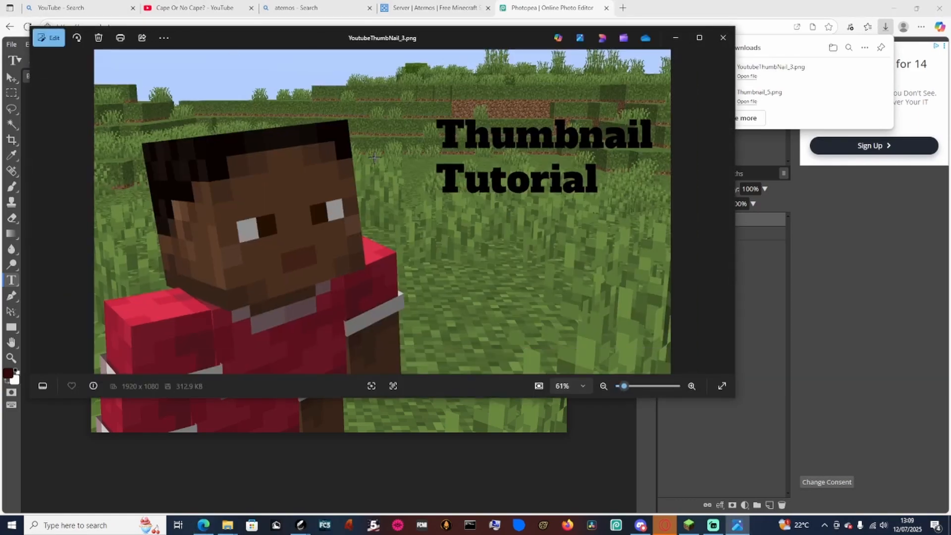